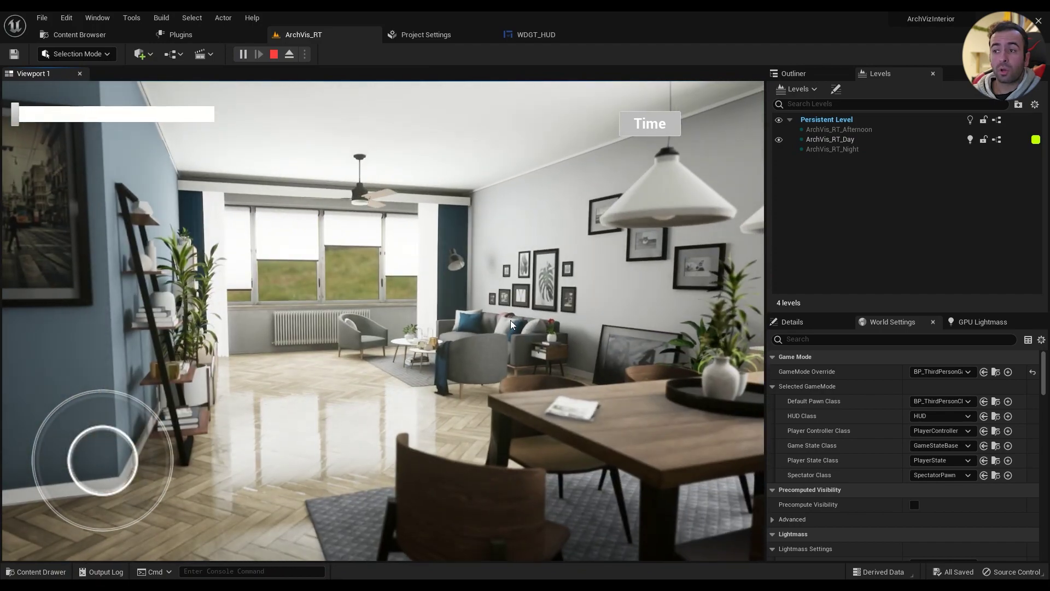
Switch the running preview to Night lighting and walk over to the large window beside the dining area
{"action": "left_click_drag", "start_coordinate": [511, 320], "coordinate": [541, 314]}
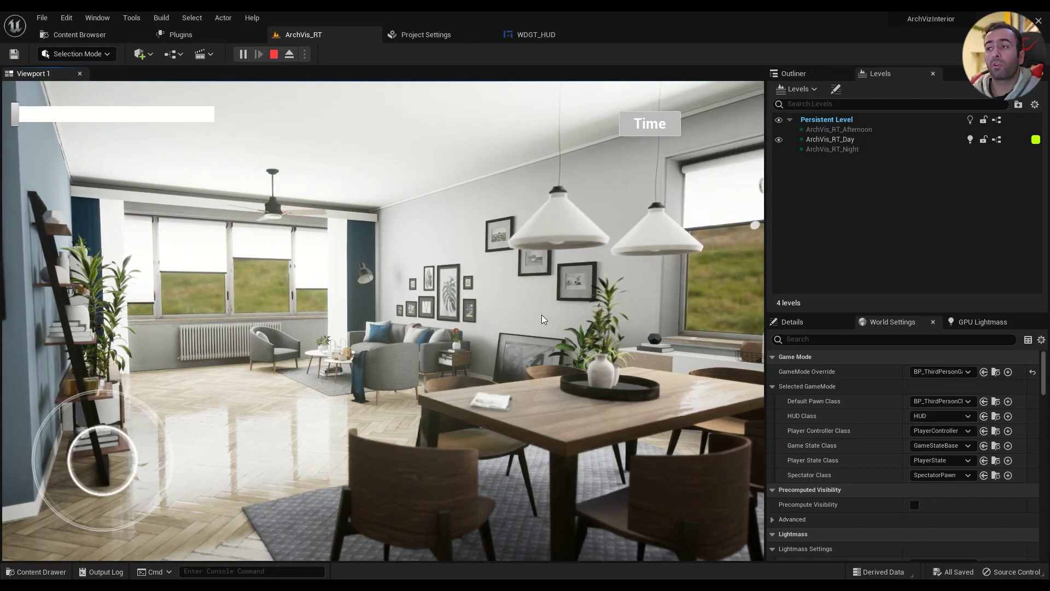
{"action": "left_click", "coordinate": [662, 125]}
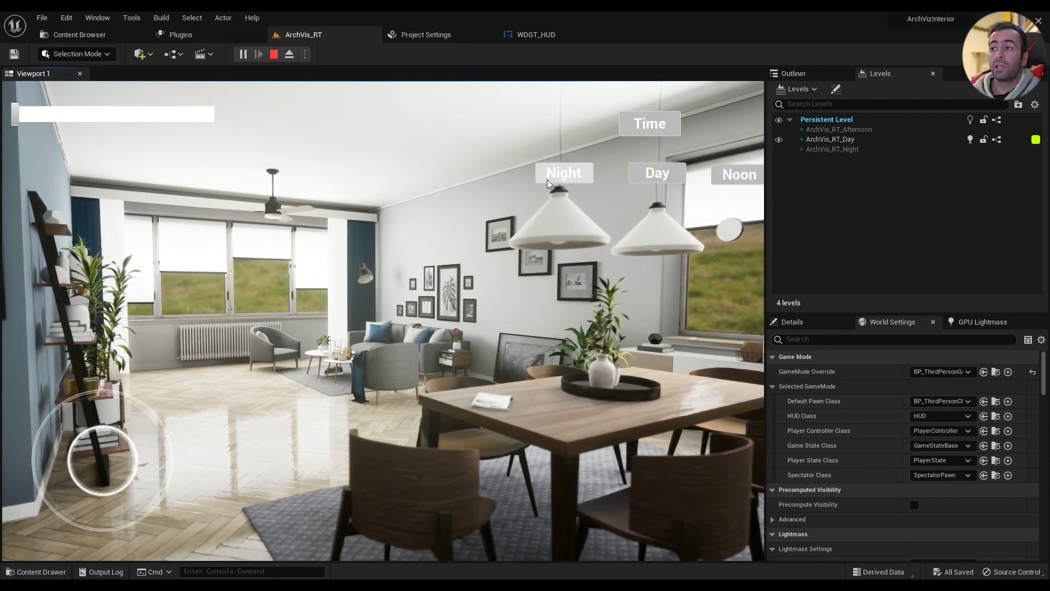
{"action": "left_click", "coordinate": [570, 167]}
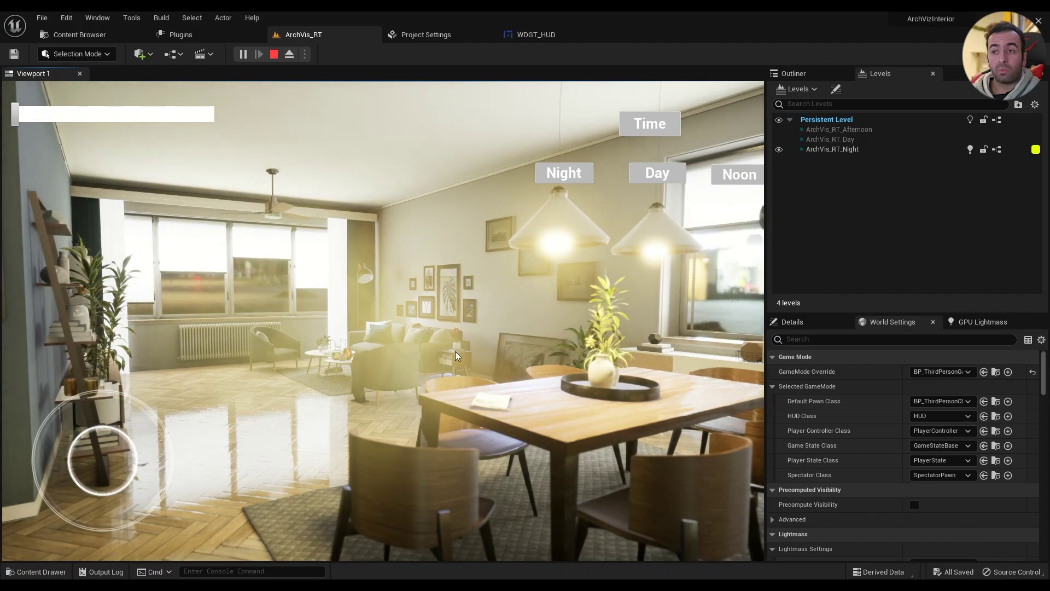
{"action": "left_click_drag", "start_coordinate": [448, 356], "coordinate": [491, 351]}
{"action": "key", "text": "w"}
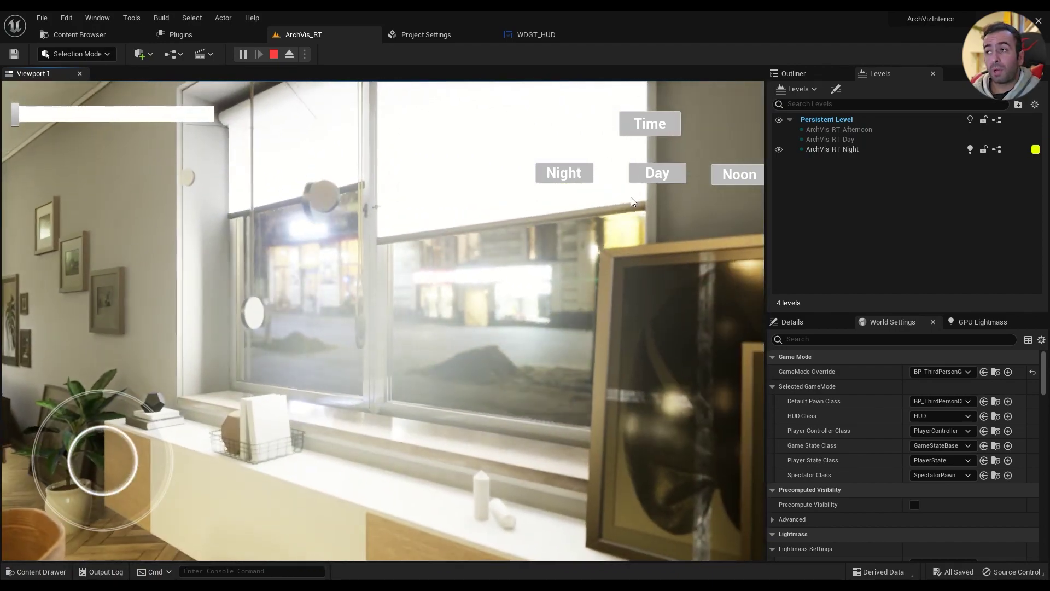
Switch the running preview to Day lighting and back away from the window to see the room
{"action": "left_click", "coordinate": [642, 179]}
{"action": "left_click_drag", "start_coordinate": [343, 310], "coordinate": [474, 329]}
{"action": "key", "text": "s"}
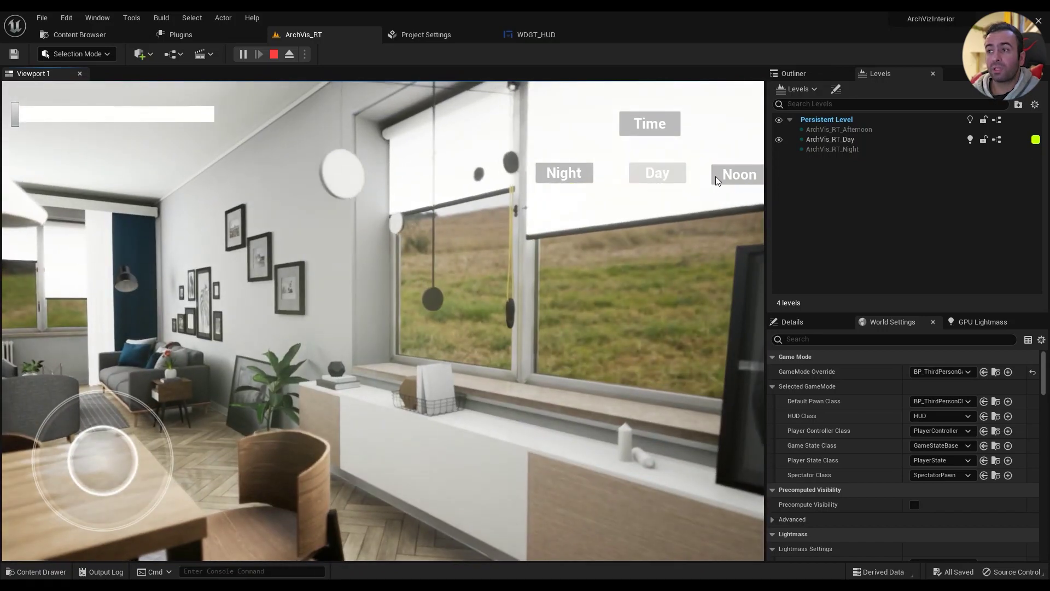
Switch the running preview to Noon lighting, view the living area, and end the preview
{"action": "left_click", "coordinate": [716, 176]}
{"action": "left_click_drag", "start_coordinate": [619, 296], "coordinate": [558, 316]}
{"action": "key", "text": "w"}
{"action": "key", "text": "w"}
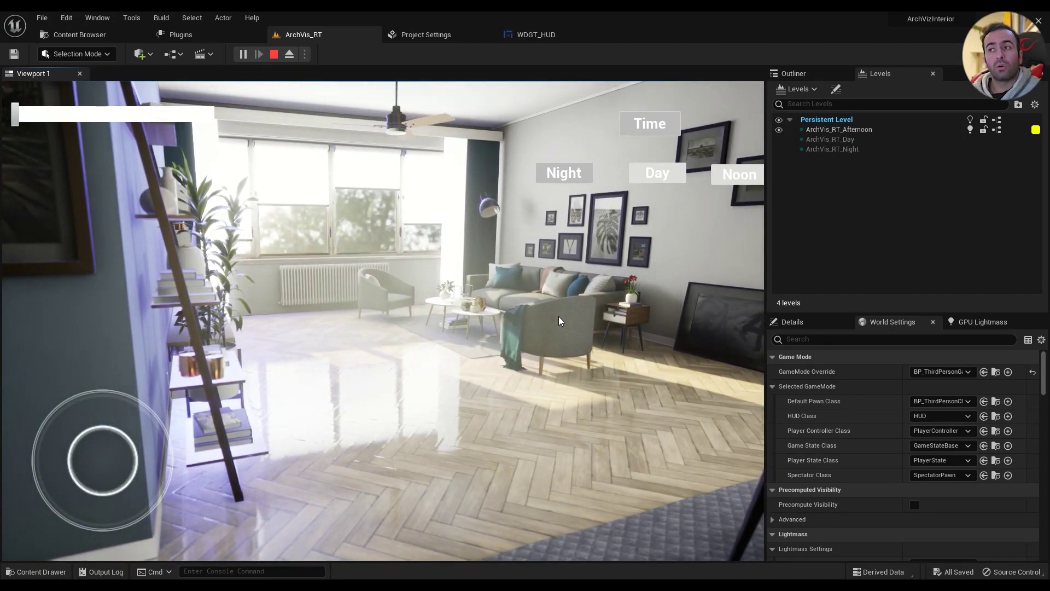
{"action": "key", "text": "Escape"}
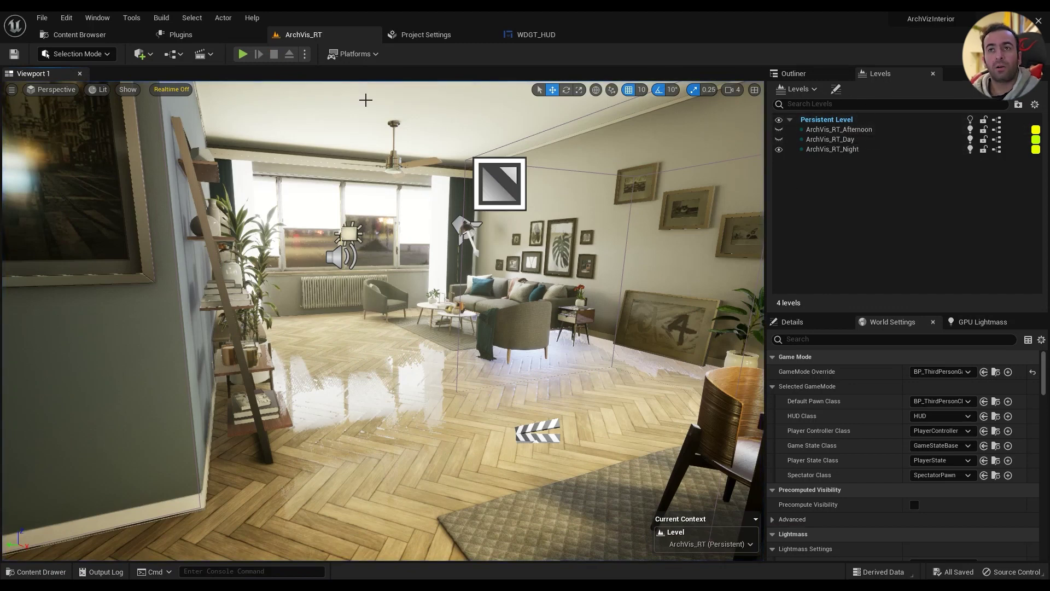
{"action": "left_click", "coordinate": [50, 21]}
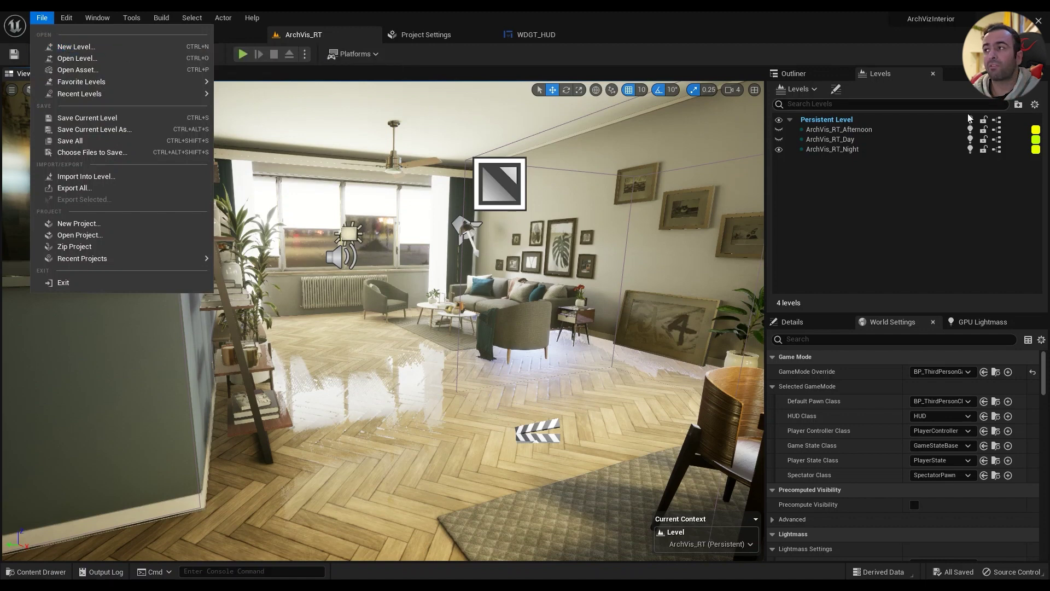
{"action": "left_click", "coordinate": [882, 205]}
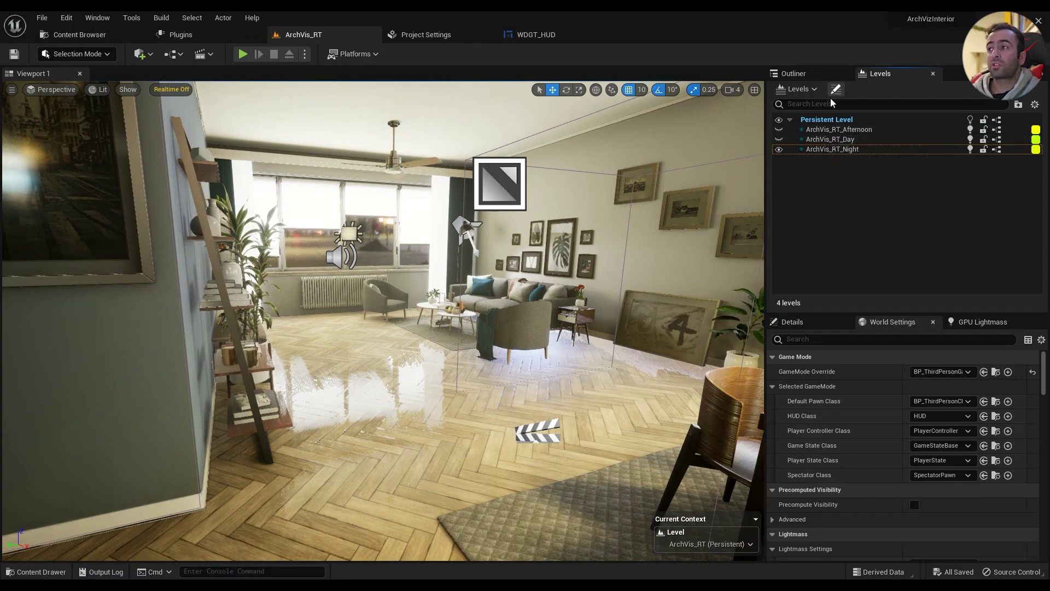
{"action": "left_click", "coordinate": [812, 90]}
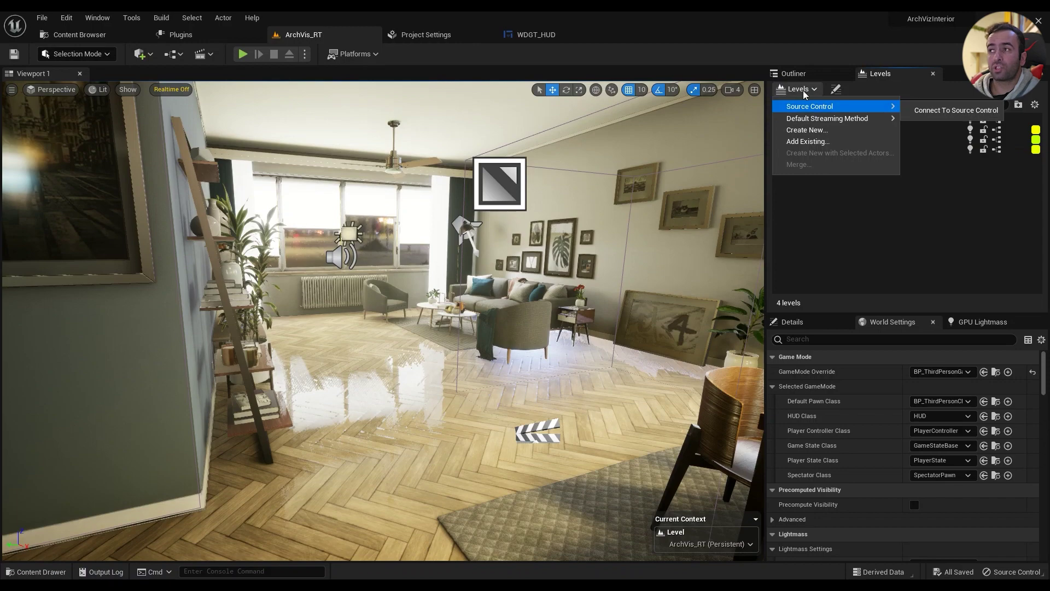
{"action": "left_click", "coordinate": [804, 91]}
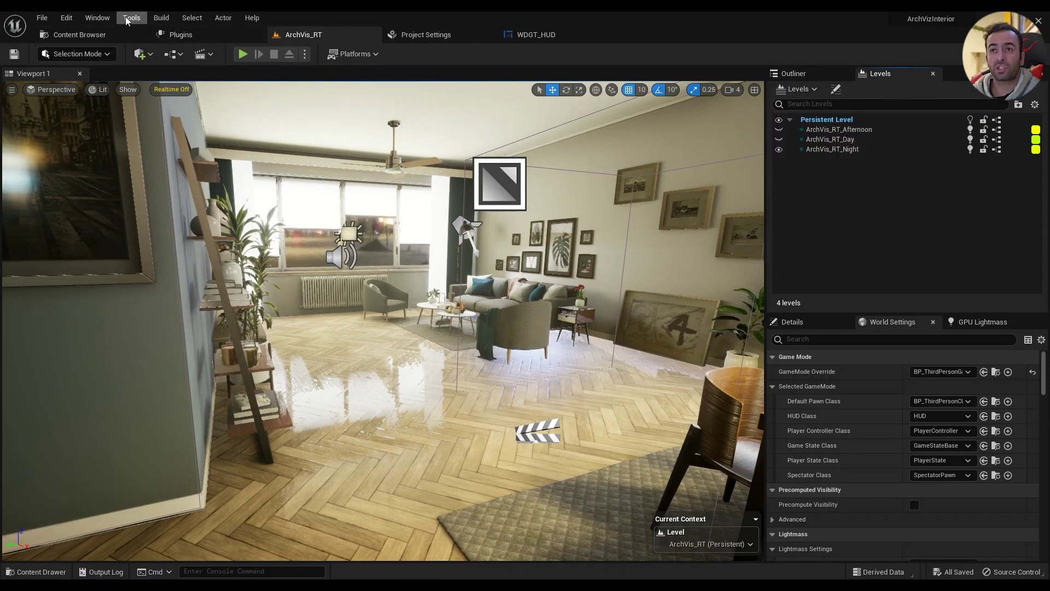
{"action": "left_click", "coordinate": [98, 18]}
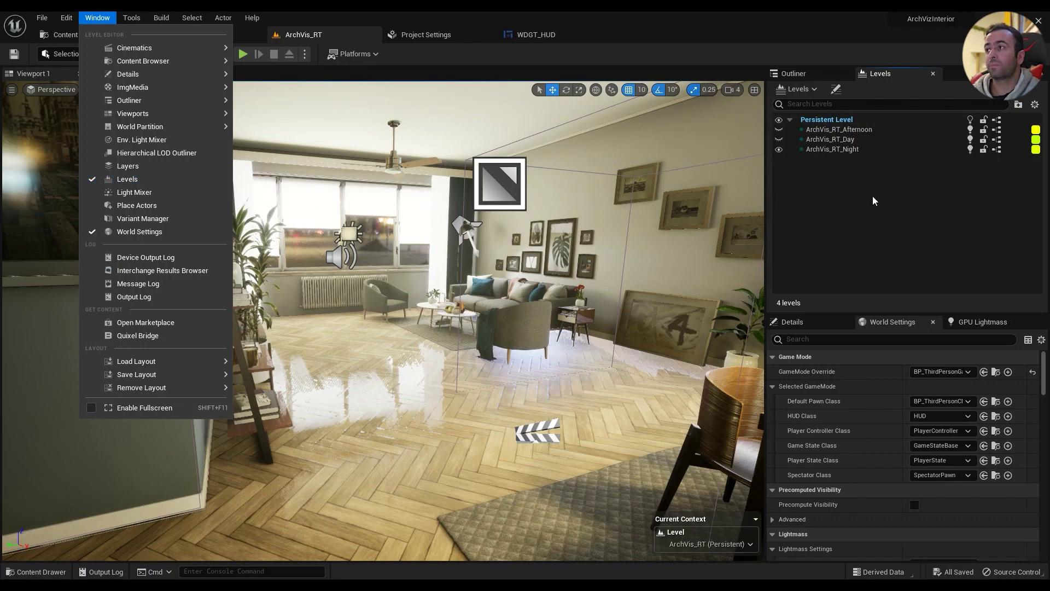
{"action": "left_click", "coordinate": [884, 149]}
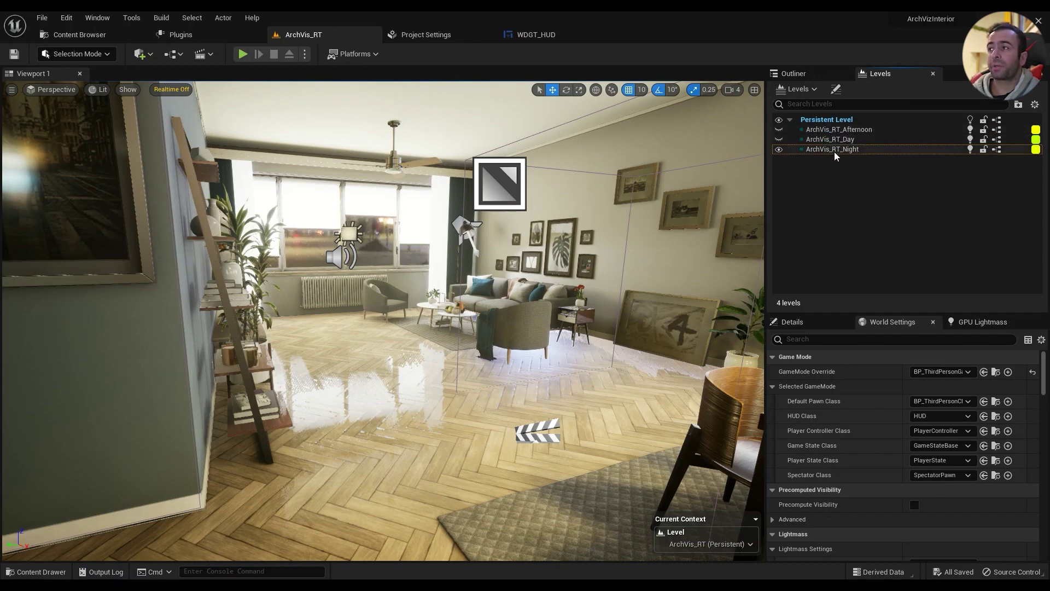
{"action": "left_click", "coordinate": [803, 90]}
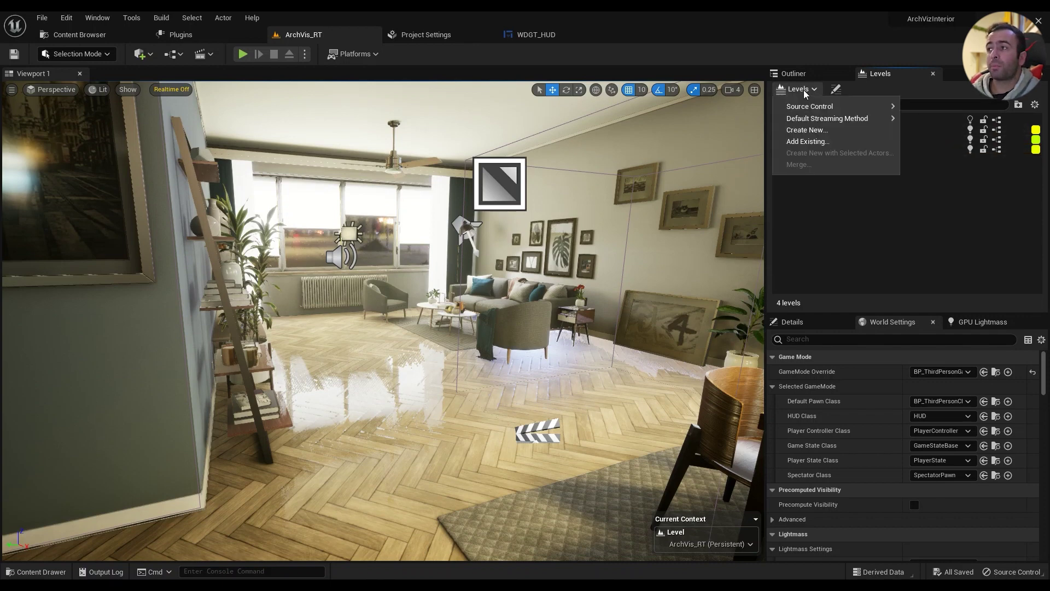
{"action": "left_click", "coordinate": [812, 133]}
{"action": "left_click", "coordinate": [468, 234]}
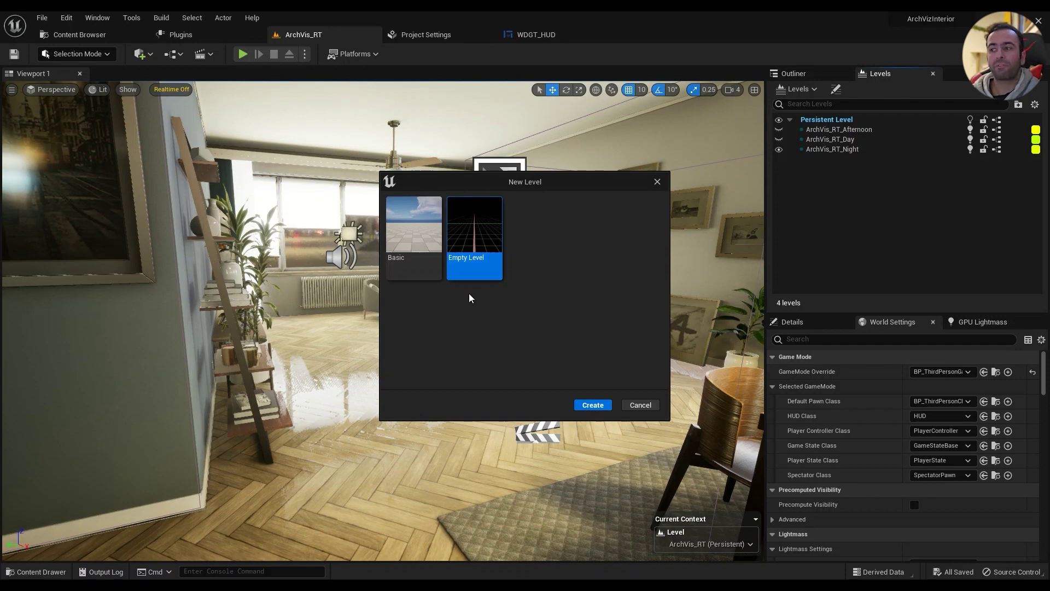
{"action": "left_click", "coordinate": [597, 406]}
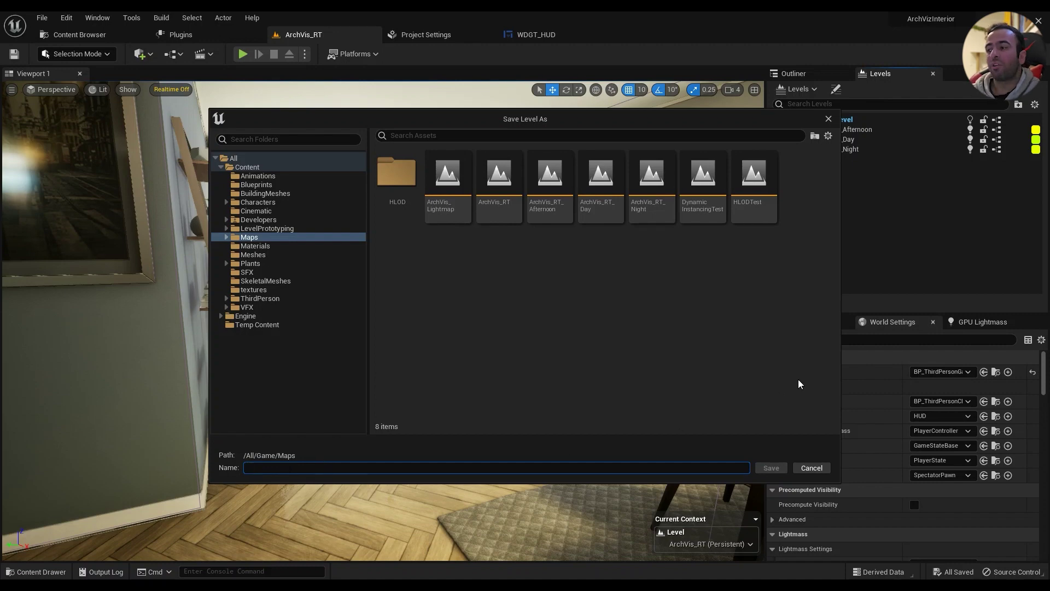
{"action": "left_click", "coordinate": [815, 469]}
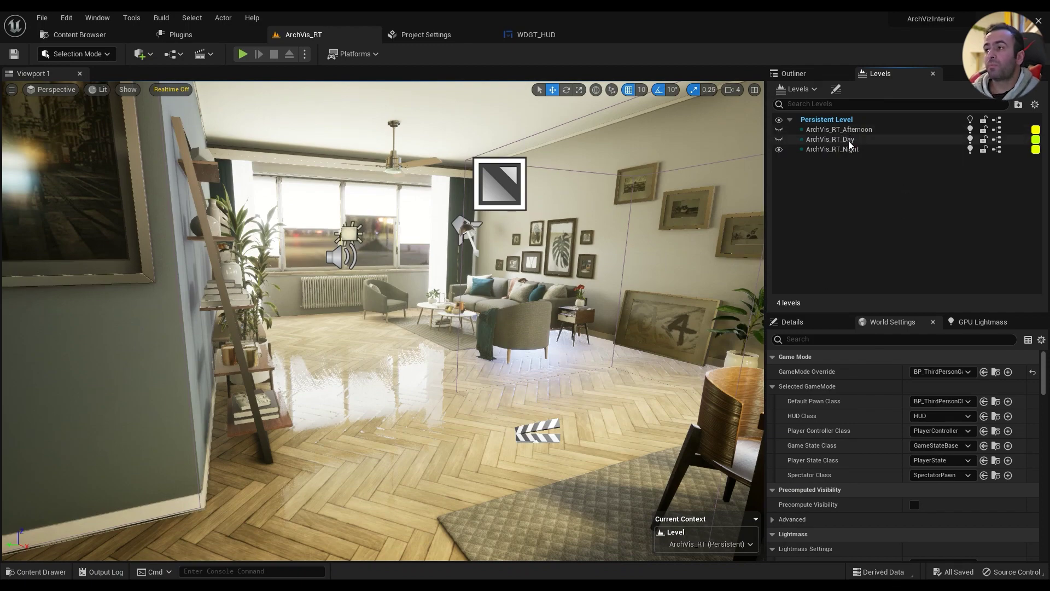
Hide the ArchVis_RT_Night level and show the ArchVis_RT_Afternoon level in the room instead
{"action": "left_click", "coordinate": [779, 149]}
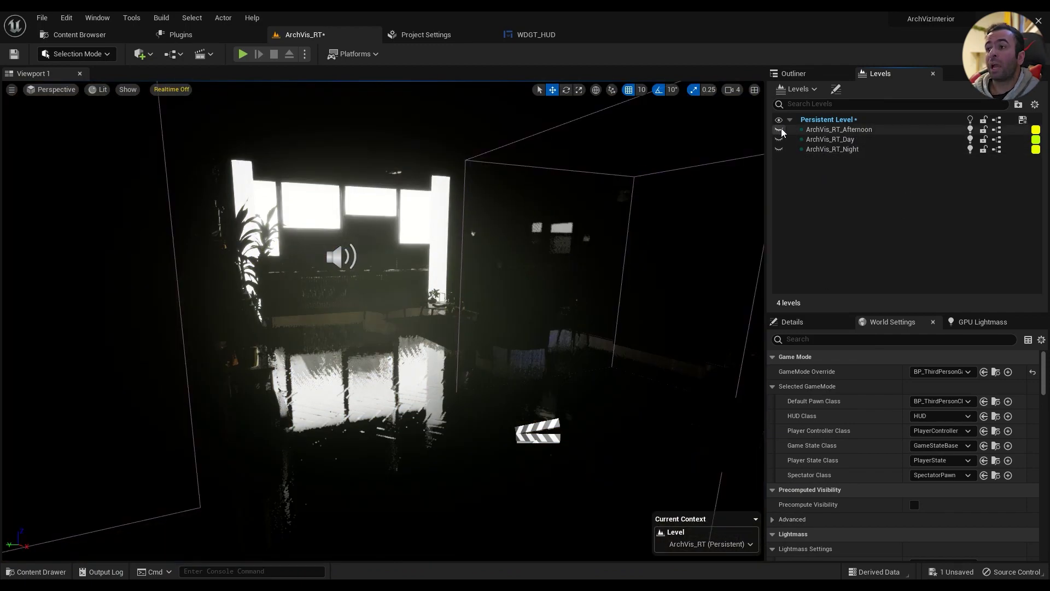
{"action": "left_click", "coordinate": [779, 130]}
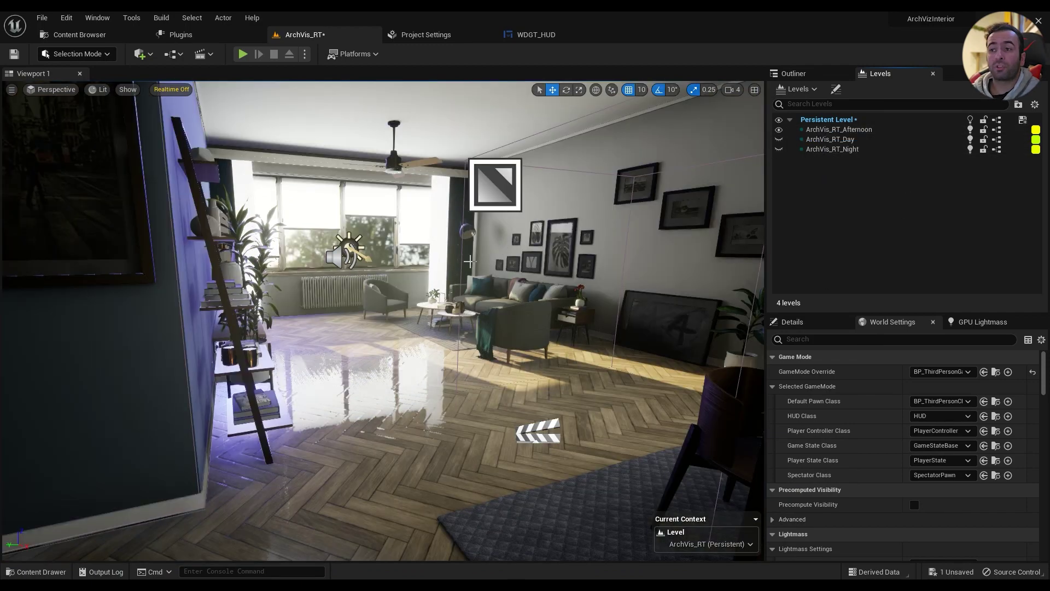
{"action": "left_click", "coordinate": [779, 129]}
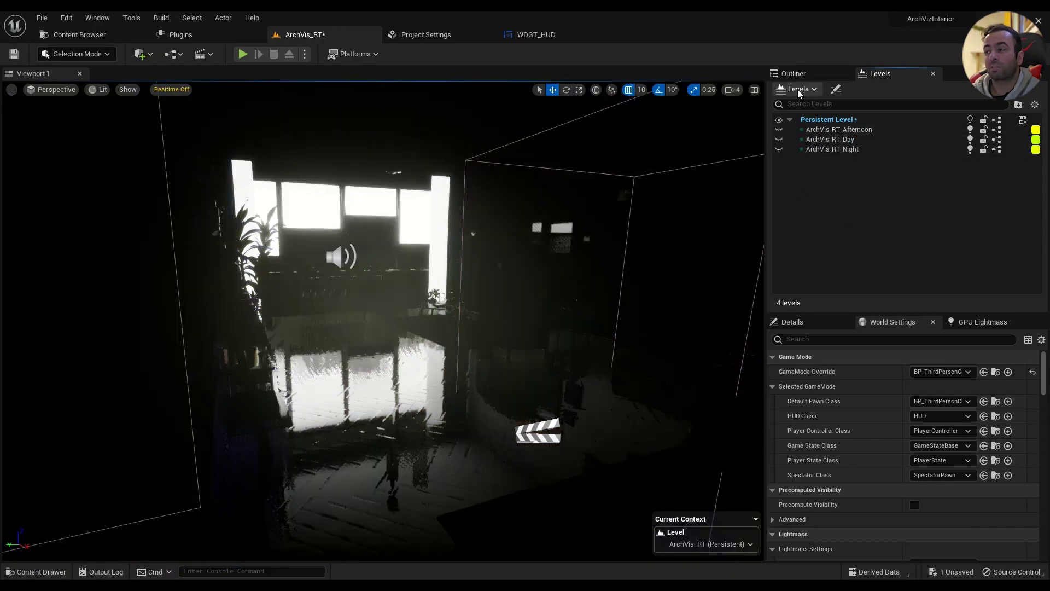
{"action": "left_click", "coordinate": [779, 130]}
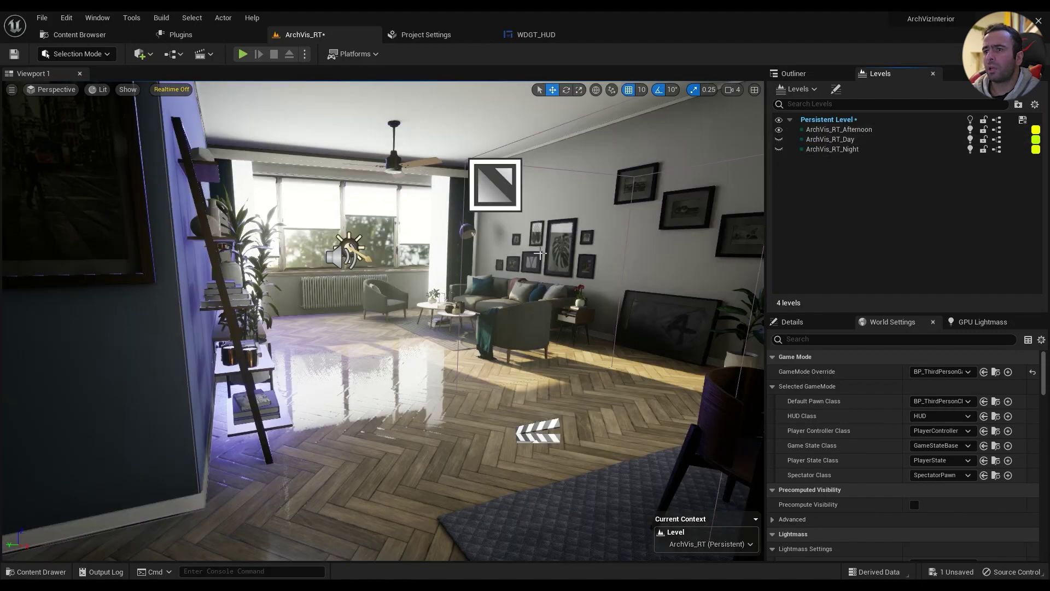
{"action": "left_click_drag", "start_coordinate": [540, 253], "coordinate": [498, 248]}
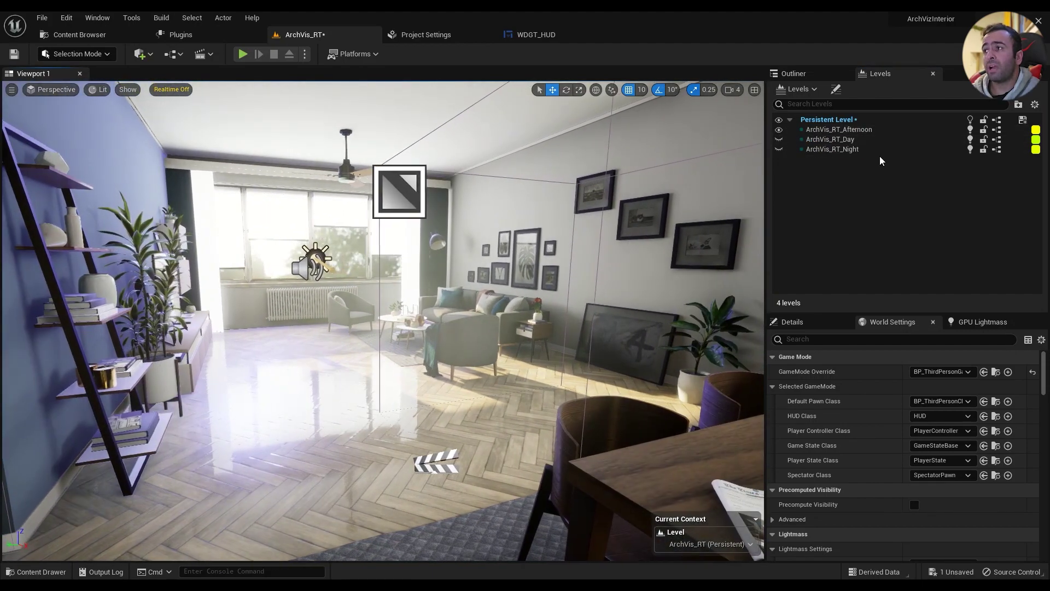
Hide the Persistent Level to view the contents of ArchVis_RT_Afternoon on their own
{"action": "left_click", "coordinate": [870, 130]}
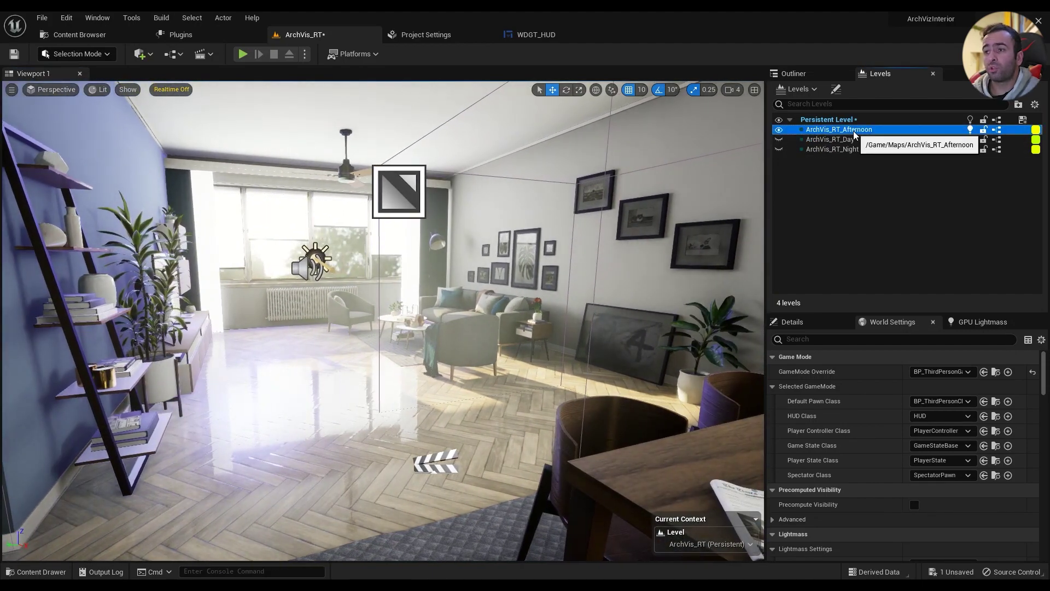
{"action": "left_click", "coordinate": [779, 119]}
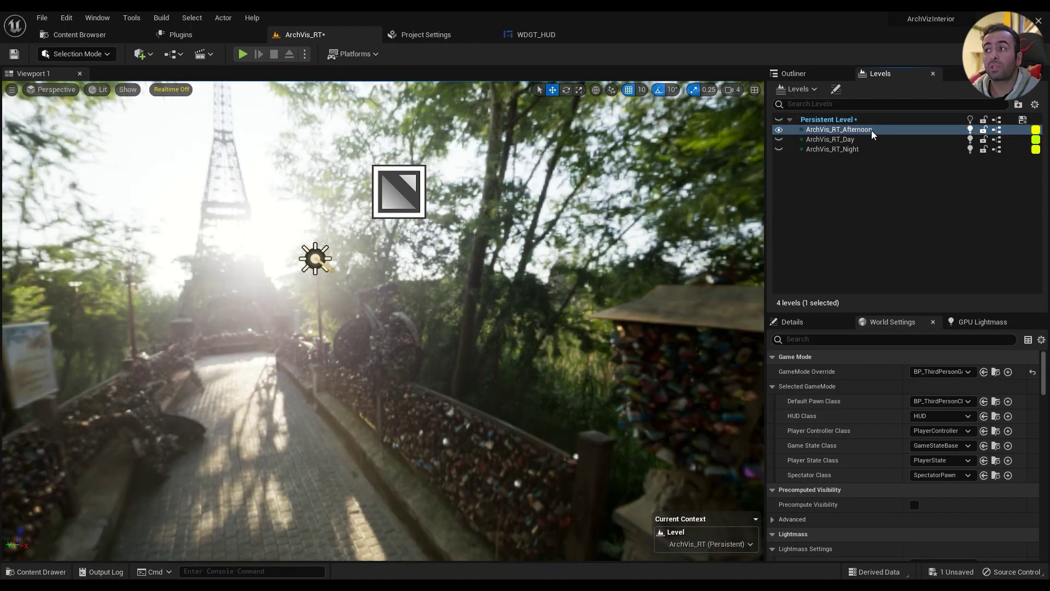
{"action": "right_click_drag", "start_coordinate": [677, 250], "coordinate": [744, 251]}
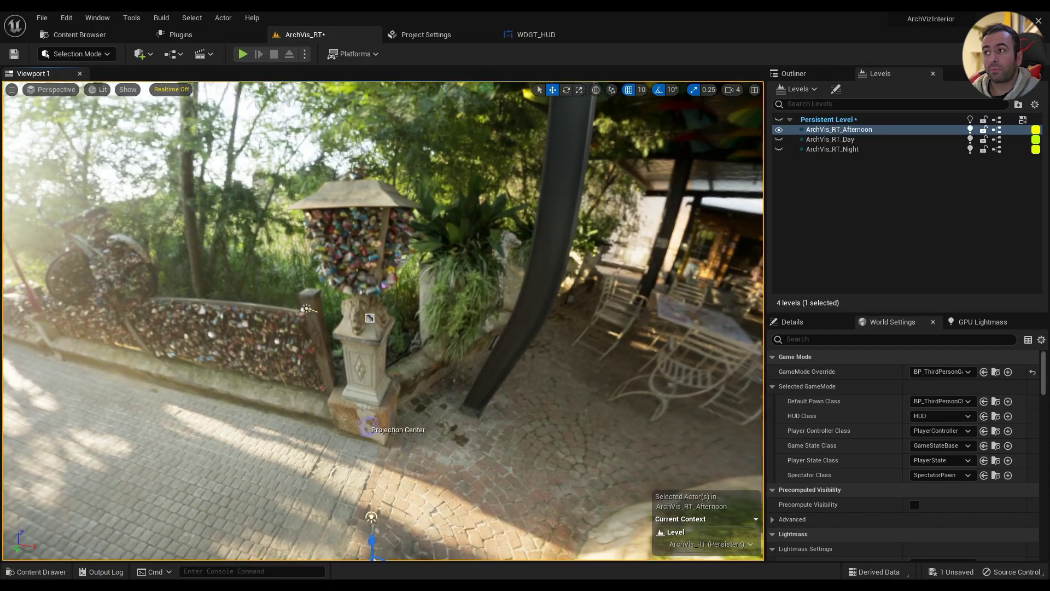
Show the Persistent Level without ArchVis_RT_Afternoon for comparison, and return to showing only ArchVis_RT_Afternoon
{"action": "left_click", "coordinate": [780, 119]}
{"action": "right_click_drag", "start_coordinate": [610, 236], "coordinate": [564, 242]}
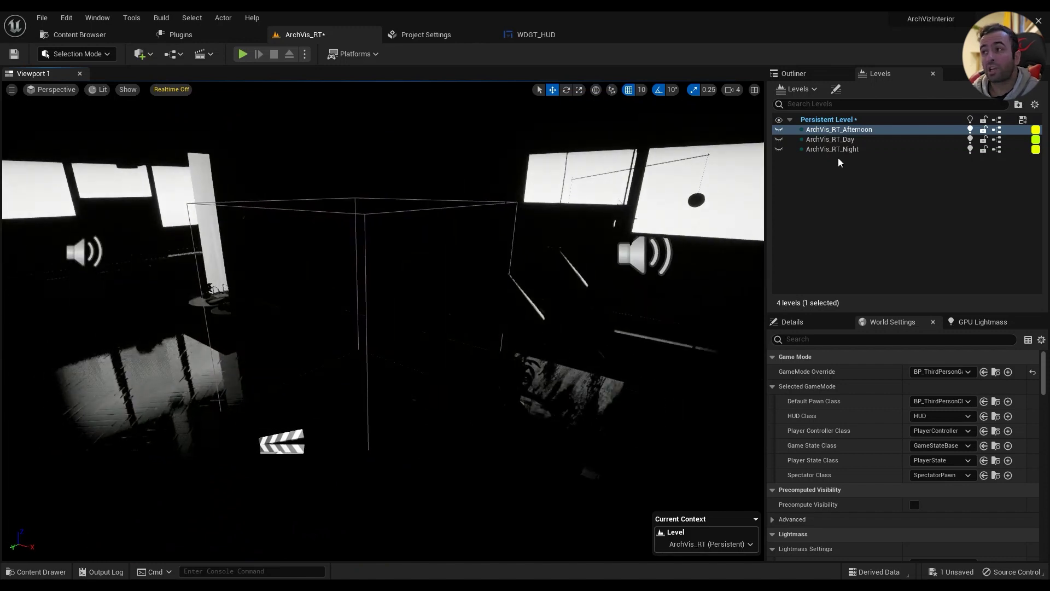
{"action": "left_click", "coordinate": [779, 129]}
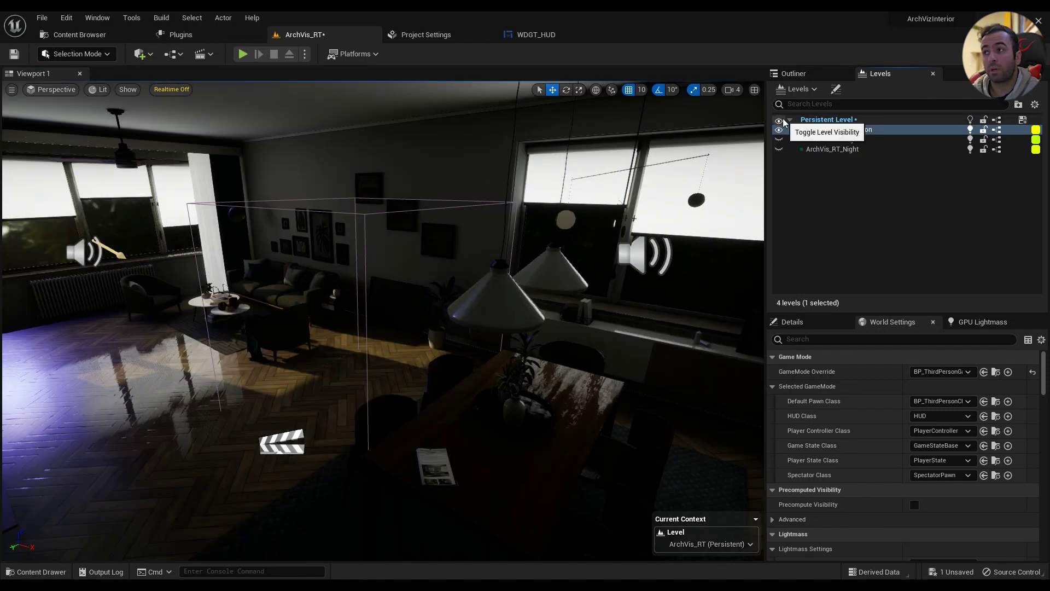
{"action": "left_click", "coordinate": [779, 120]}
{"action": "right_click_drag", "start_coordinate": [536, 271], "coordinate": [491, 294]}
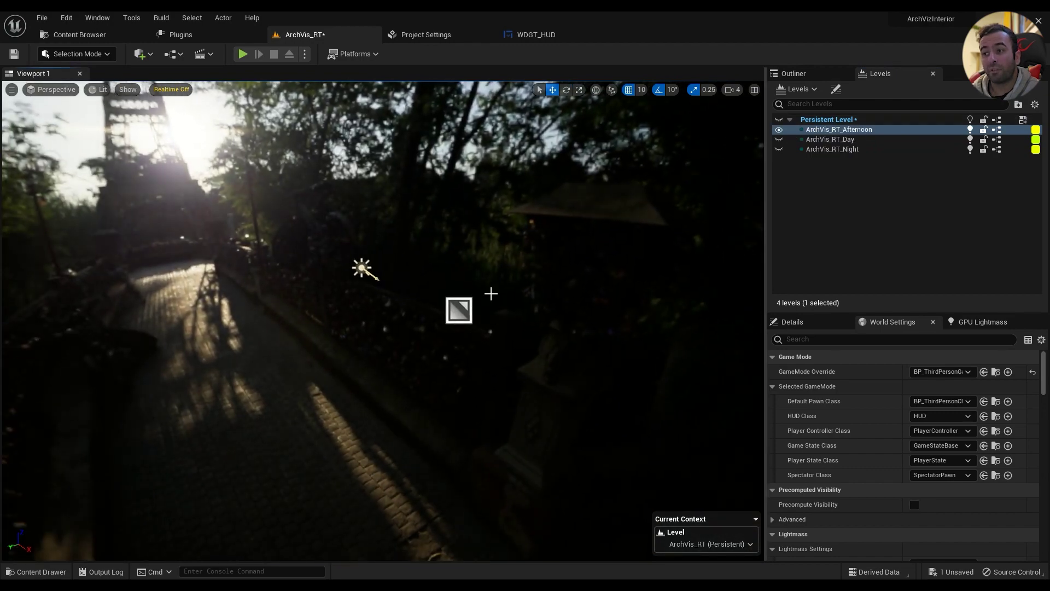
Select the boxed capture actor in the Afternoon level and search the placeable actors for "ref"
{"action": "left_click", "coordinate": [459, 310]}
{"action": "left_click", "coordinate": [140, 53]}
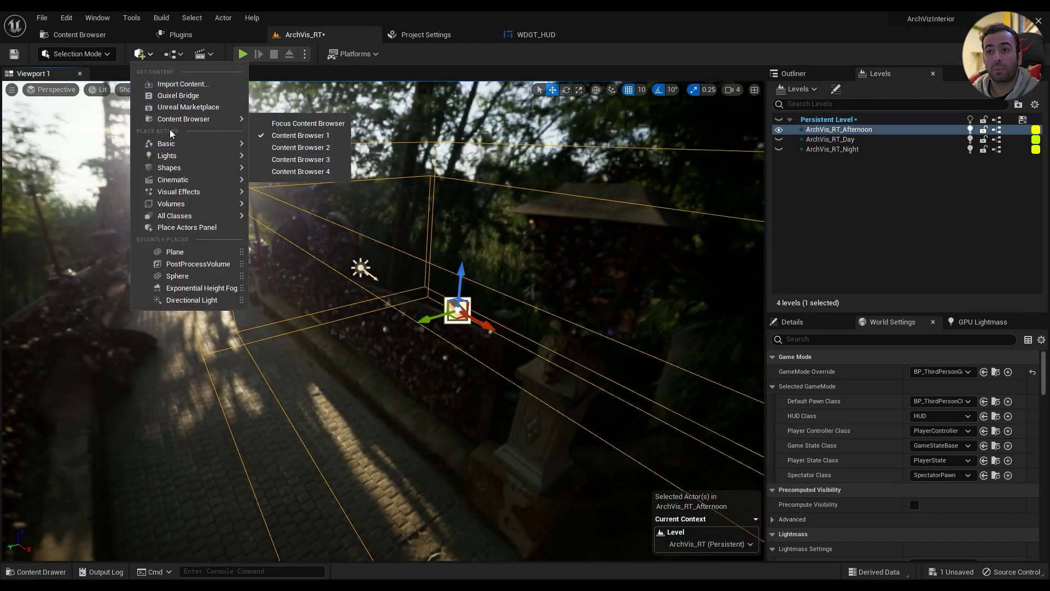
{"action": "type", "text": "ref"}
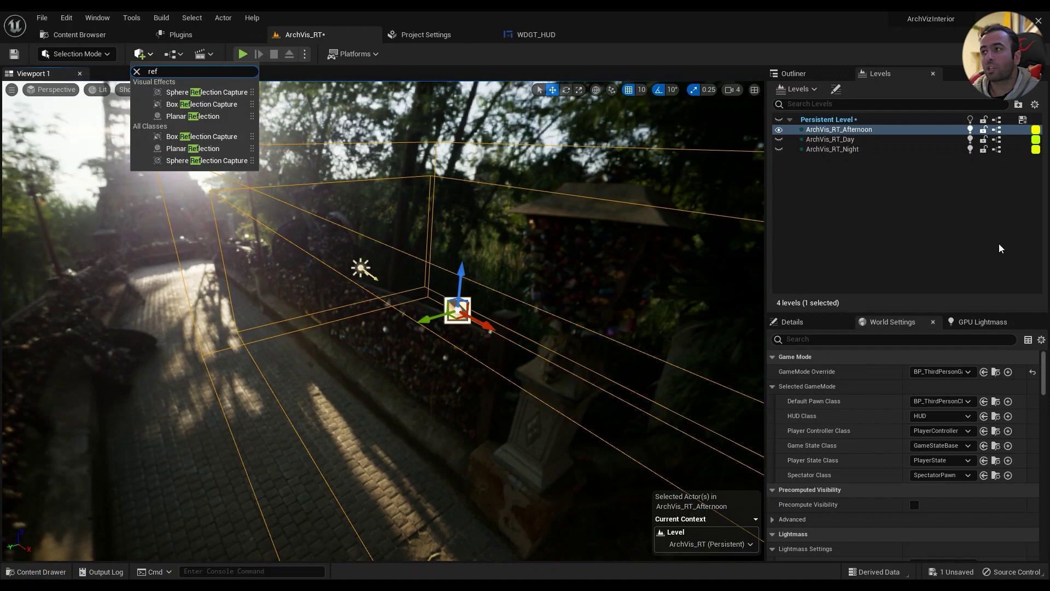
{"action": "left_click", "coordinate": [852, 212]}
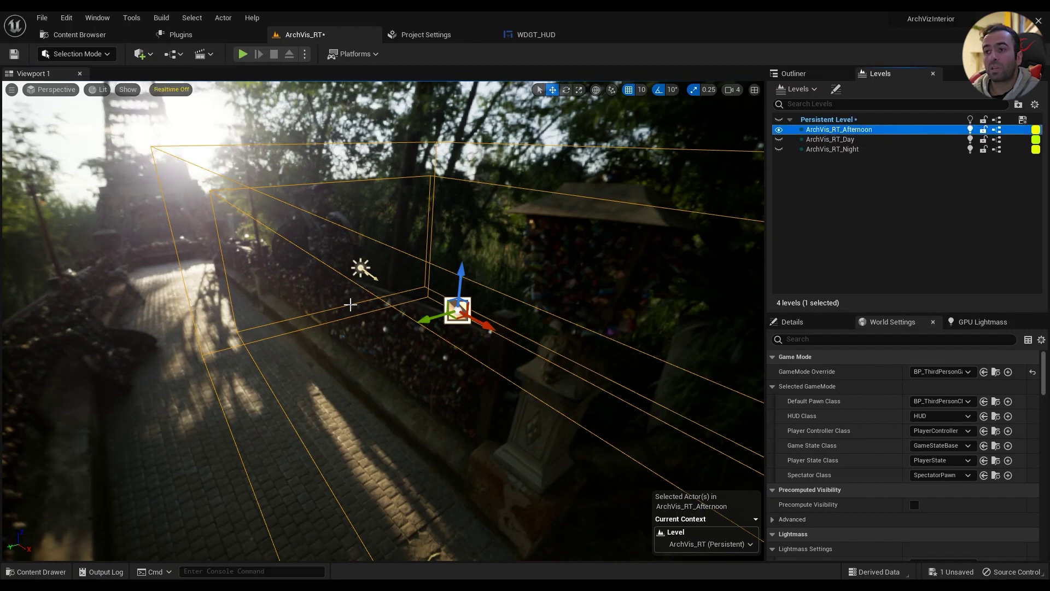
Make ArchVis_RT_Afternoon the current level, leaving no level selected in the list
{"action": "double_click", "coordinate": [840, 130]}
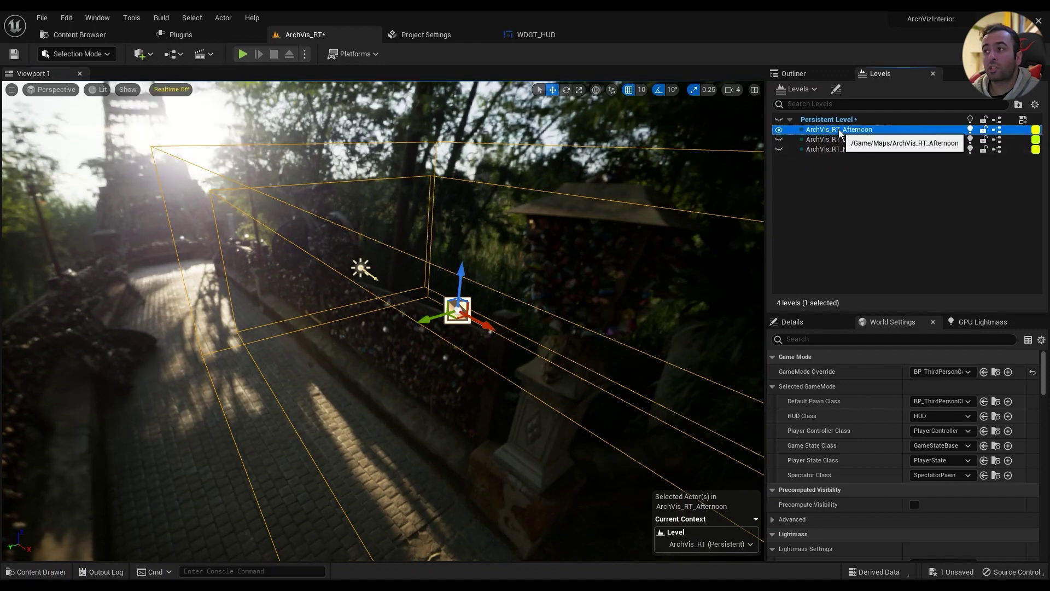
{"action": "left_click", "coordinate": [841, 140]}
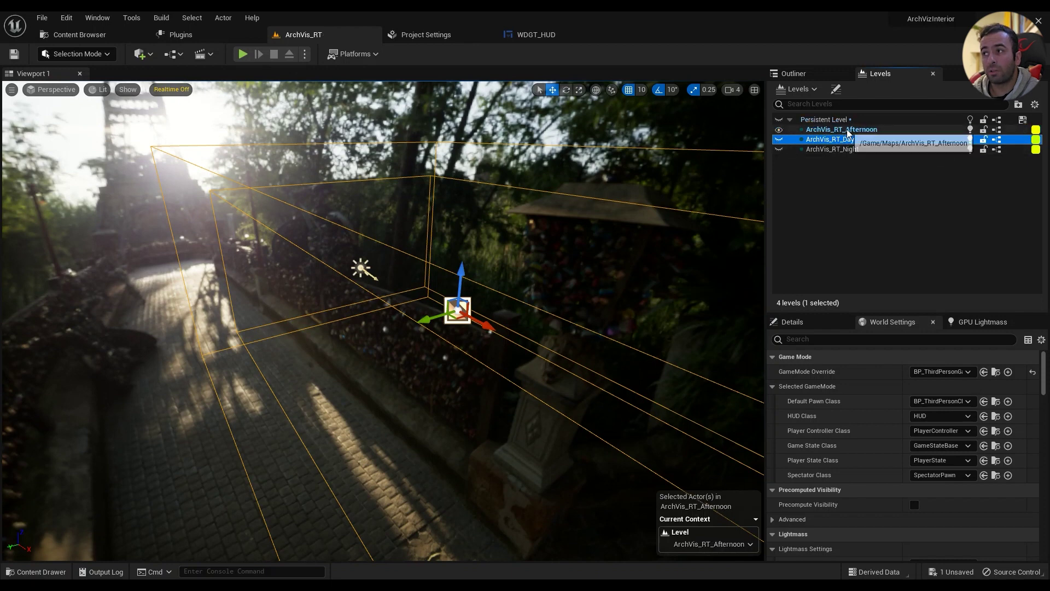
{"action": "left_click", "coordinate": [841, 140], "text": "ctrl"}
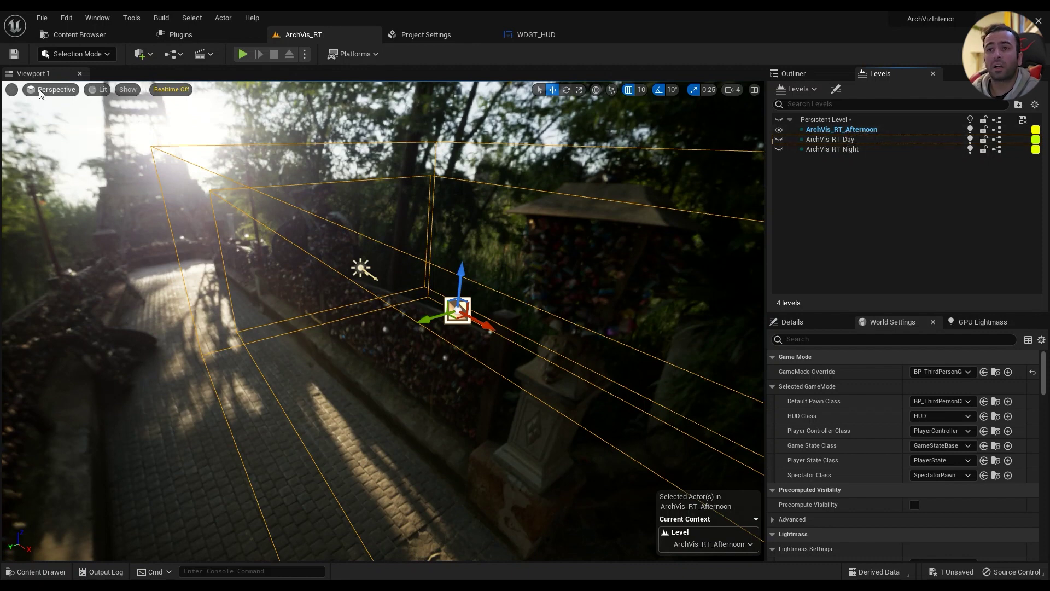
Try placing a light from the Lights actors in ArchVis_RT_Afternoon, and undo its creation
{"action": "left_click", "coordinate": [142, 54]}
{"action": "mouse_move", "coordinate": [175, 155]}
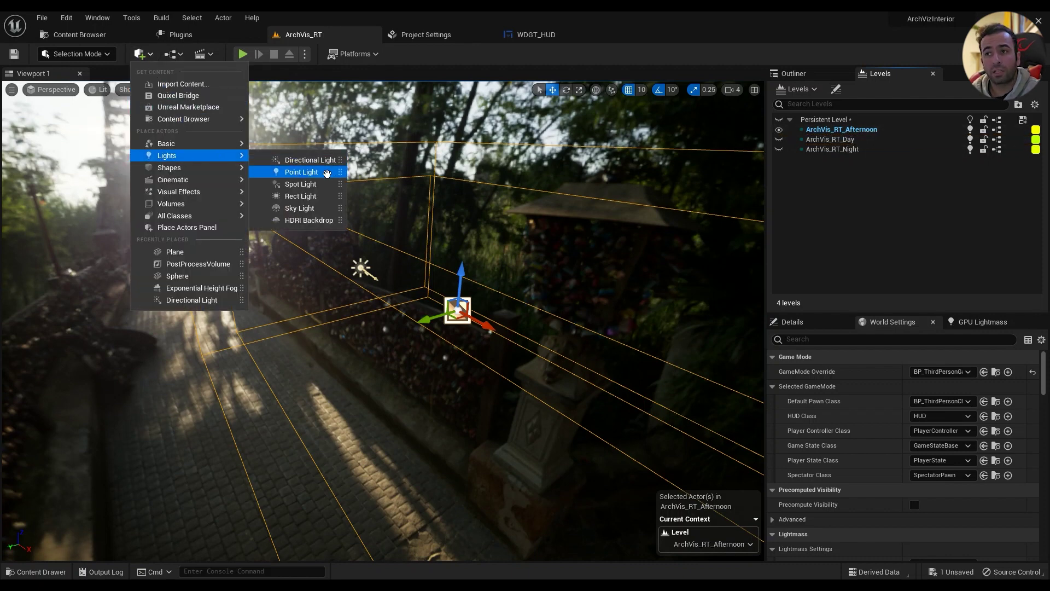
{"action": "left_click_drag", "start_coordinate": [294, 180], "coordinate": [335, 273]}
{"action": "key", "text": "ctrl+z"}
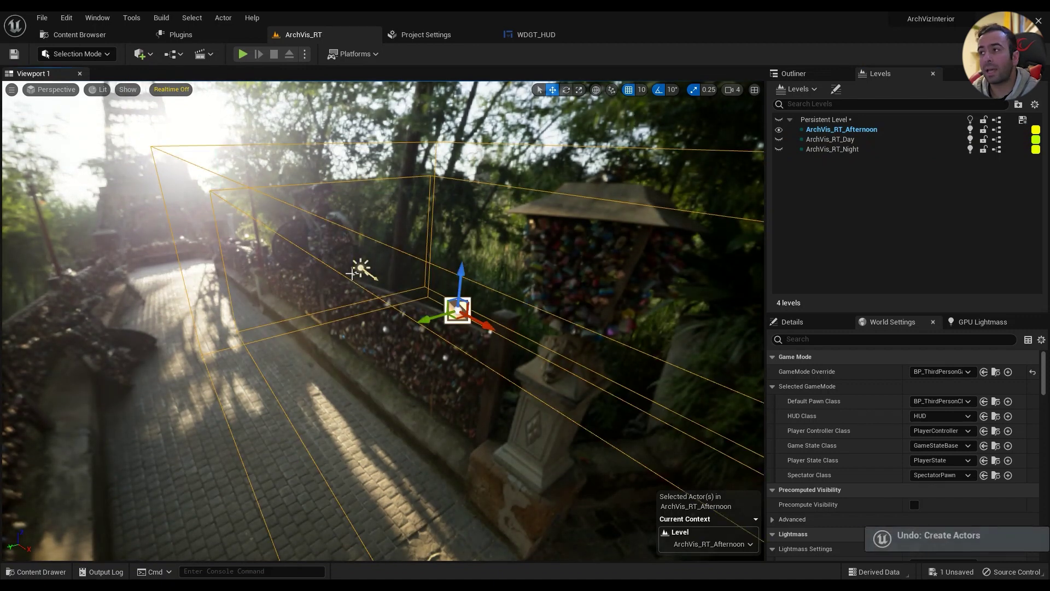
{"action": "left_click", "coordinate": [971, 131]}
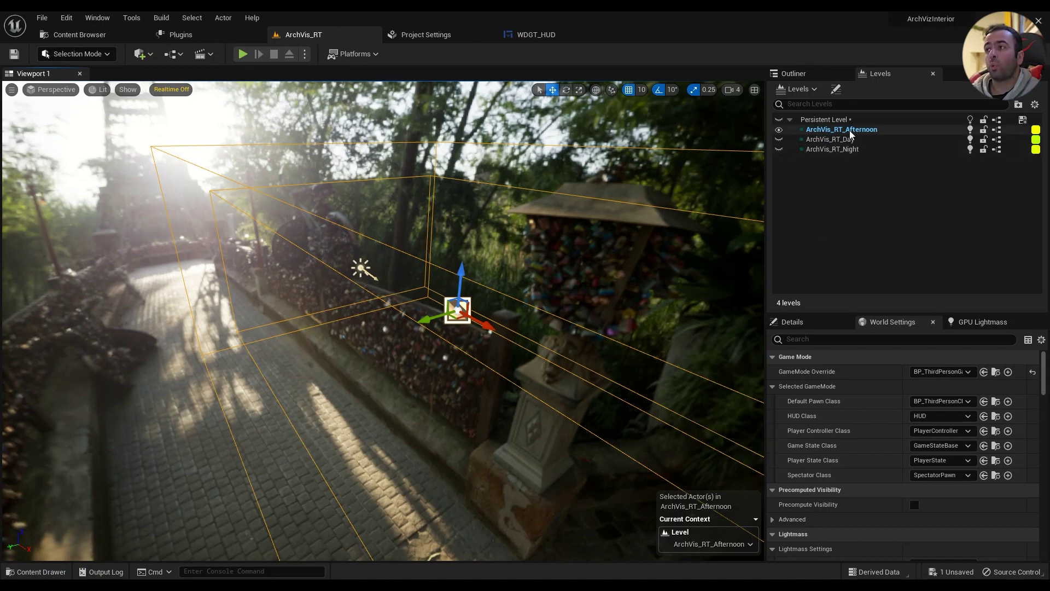
Hide ArchVis_RT_Afternoon and show only the contents of ArchVis_RT_Day
{"action": "left_click", "coordinate": [778, 130]}
{"action": "left_click", "coordinate": [777, 139]}
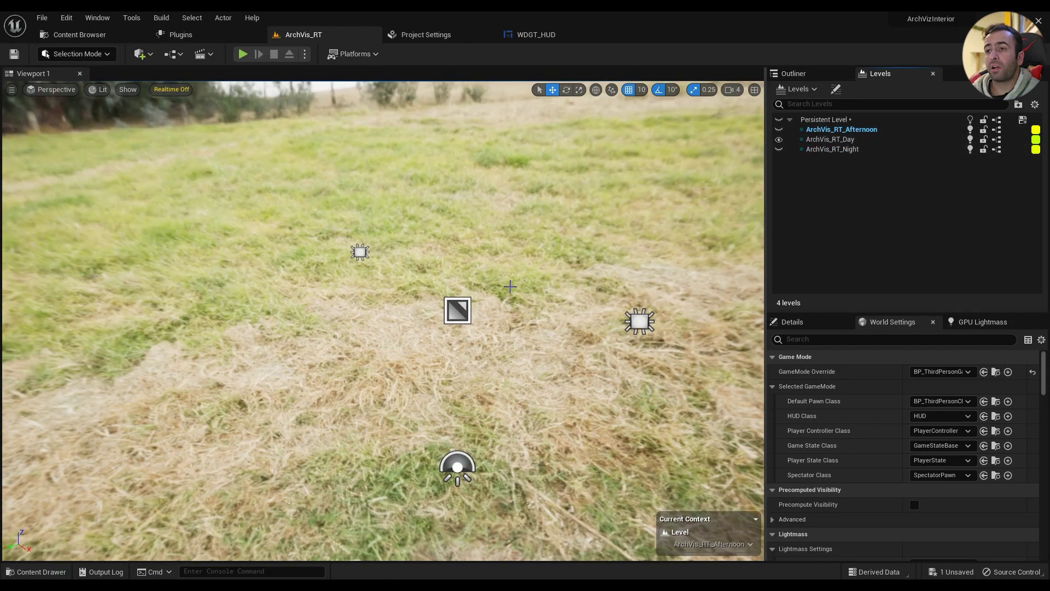
{"action": "mouse_move", "coordinate": [341, 311]}
{"action": "right_mouse_down"}
{"action": "mouse_move", "coordinate": [333, 333]}
{"action": "mouse_move", "coordinate": [350, 361]}
{"action": "mouse_move", "coordinate": [342, 311]}
{"action": "right_mouse_up"}
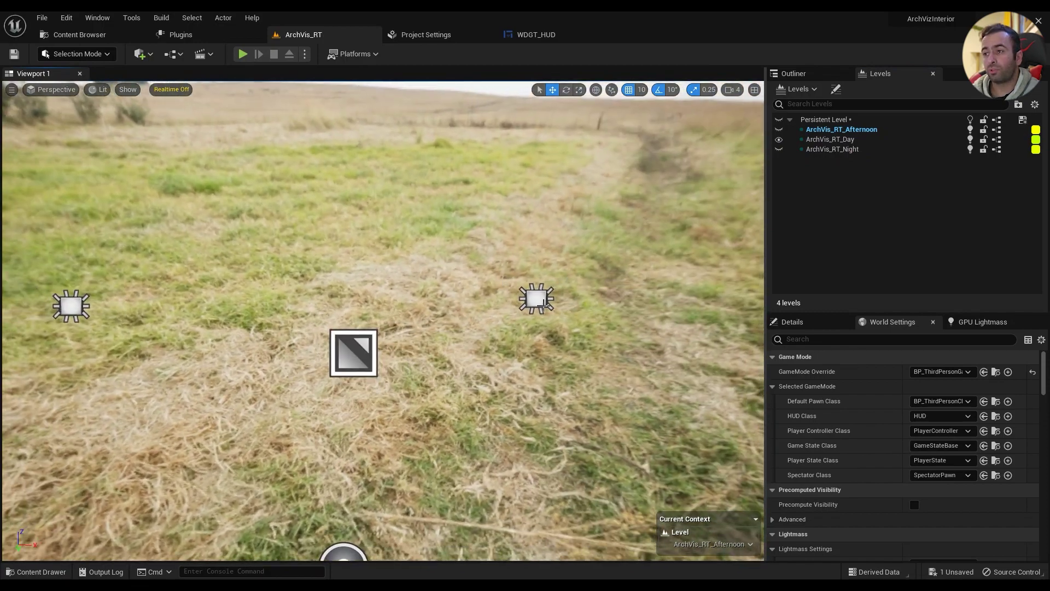
Select the two rect lights, the boxed capture actor and the HDRIBackdrop in turn to examine the Day level's actors
{"action": "left_click", "coordinate": [535, 298]}
{"action": "left_click", "coordinate": [81, 309]}
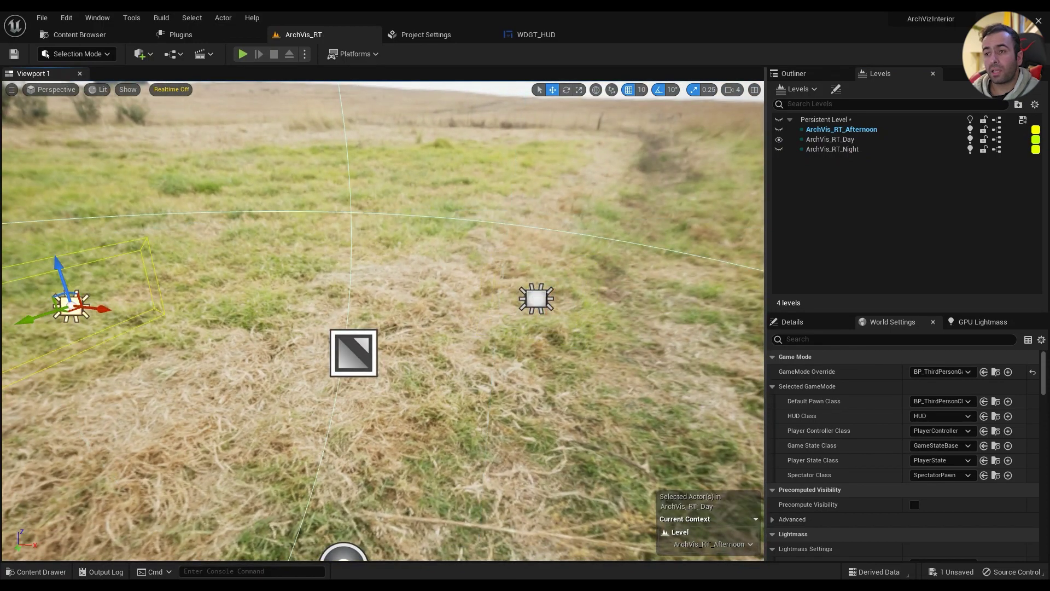
{"action": "left_click", "coordinate": [353, 353]}
{"action": "key", "text": "f"}
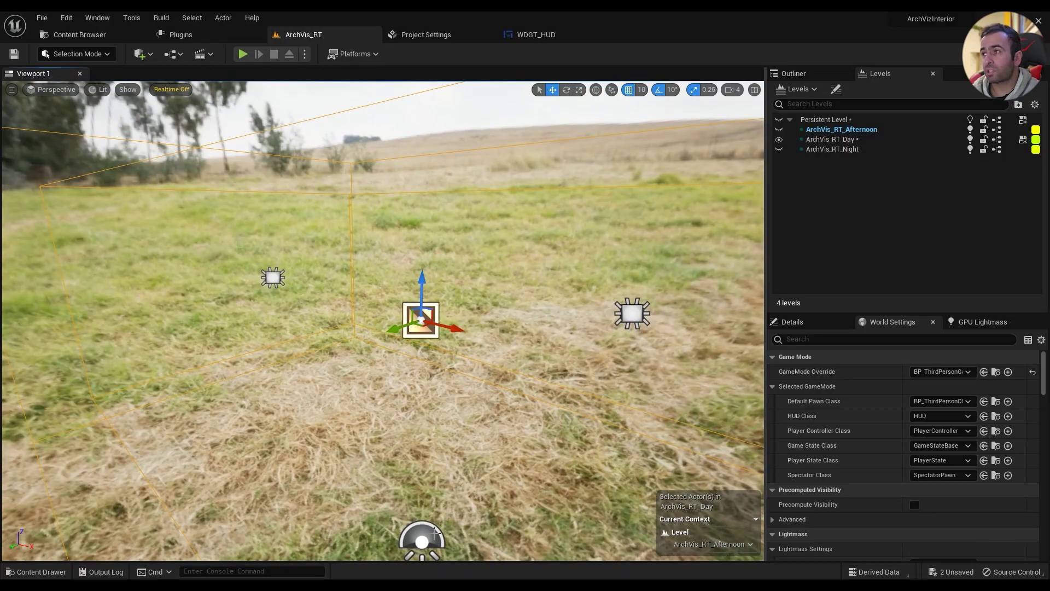
{"action": "left_click", "coordinate": [793, 73]}
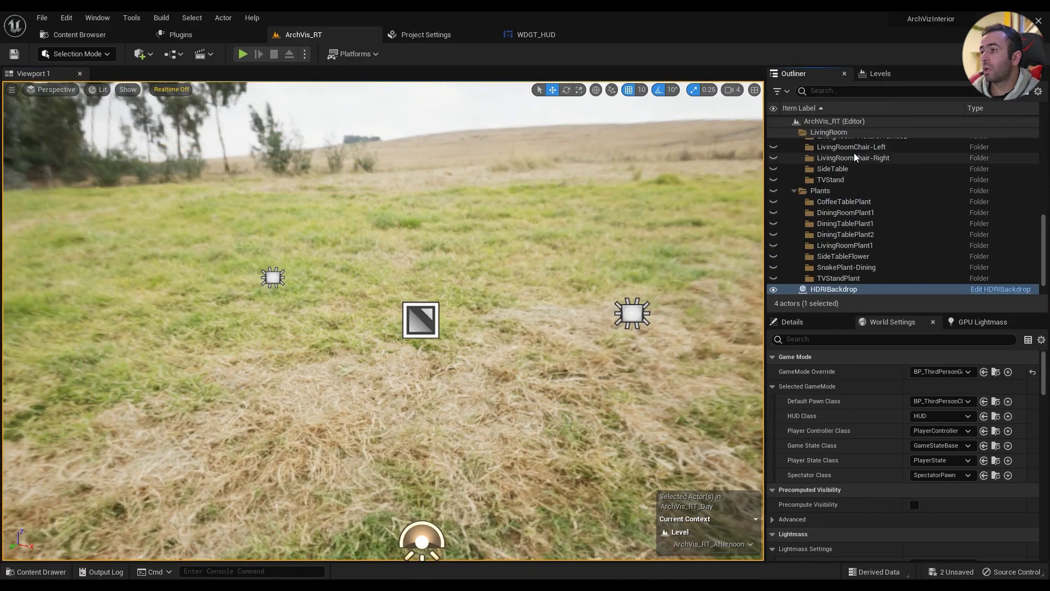
{"action": "right_click_drag", "start_coordinate": [458, 376], "coordinate": [460, 307]}
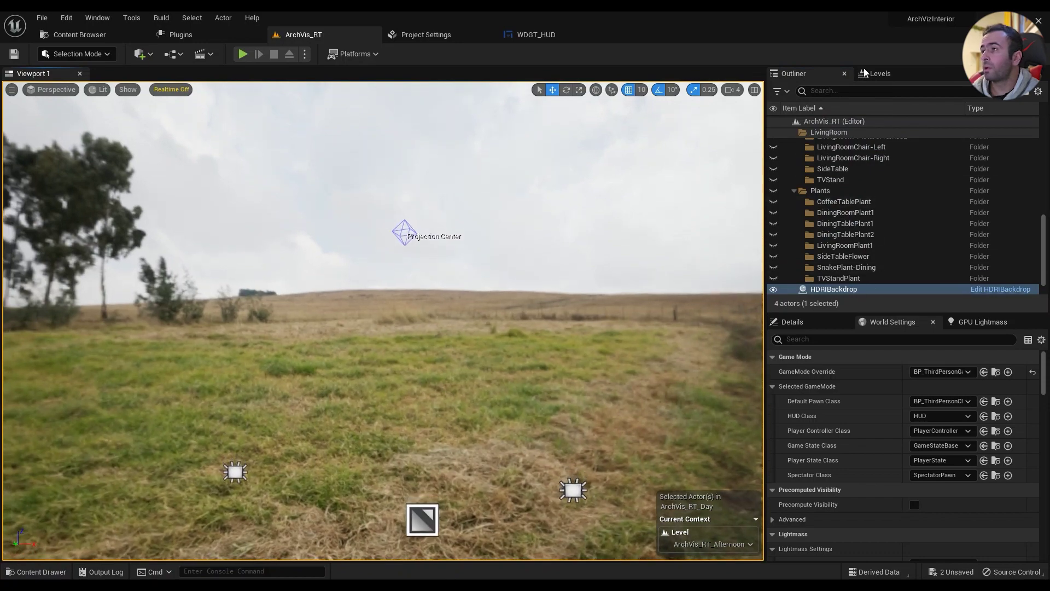
Show only ArchVis_RT_Night instead of ArchVis_RT_Day, and select one of its yellow spot lights to inspect it
{"action": "left_click", "coordinate": [881, 74]}
{"action": "left_click", "coordinate": [780, 140]}
{"action": "left_click", "coordinate": [778, 150]}
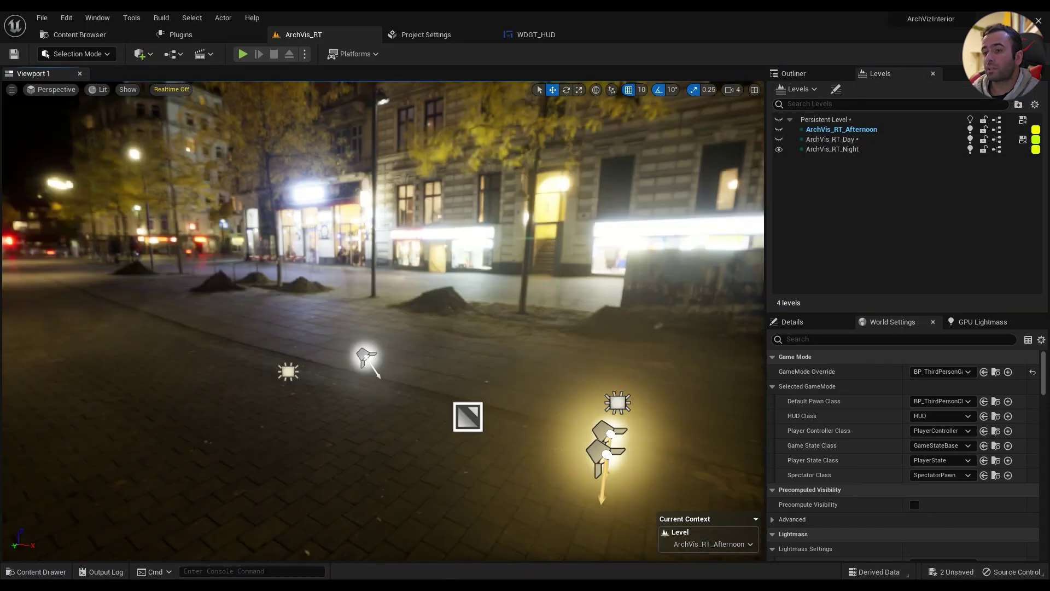
{"action": "right_click_drag", "start_coordinate": [459, 306], "coordinate": [460, 361]}
{"action": "scroll", "coordinate": [606, 307], "scroll_direction": "up", "scroll_amount": 3}
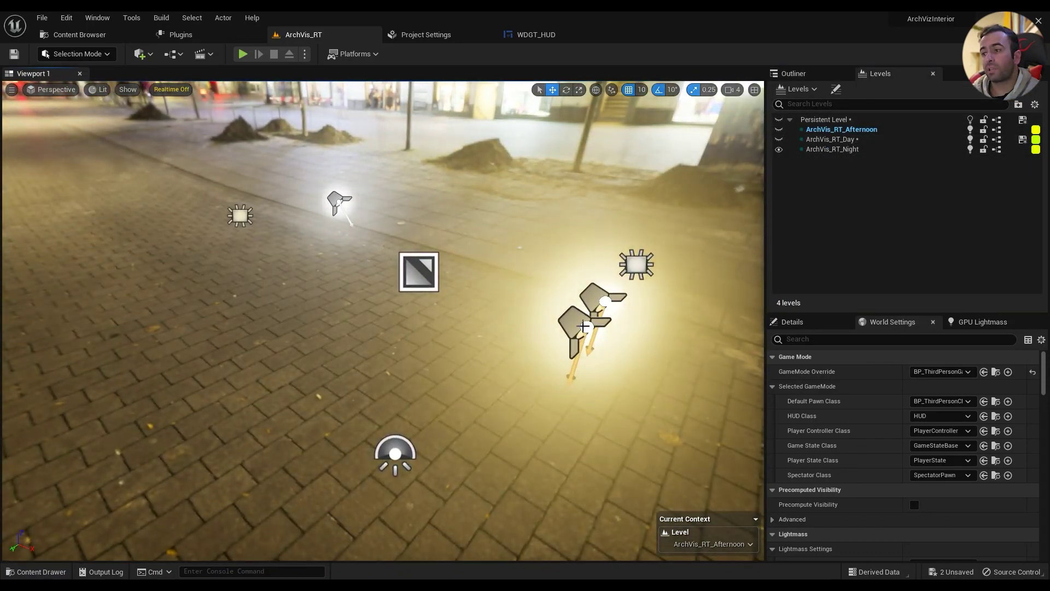
{"action": "left_click", "coordinate": [606, 308]}
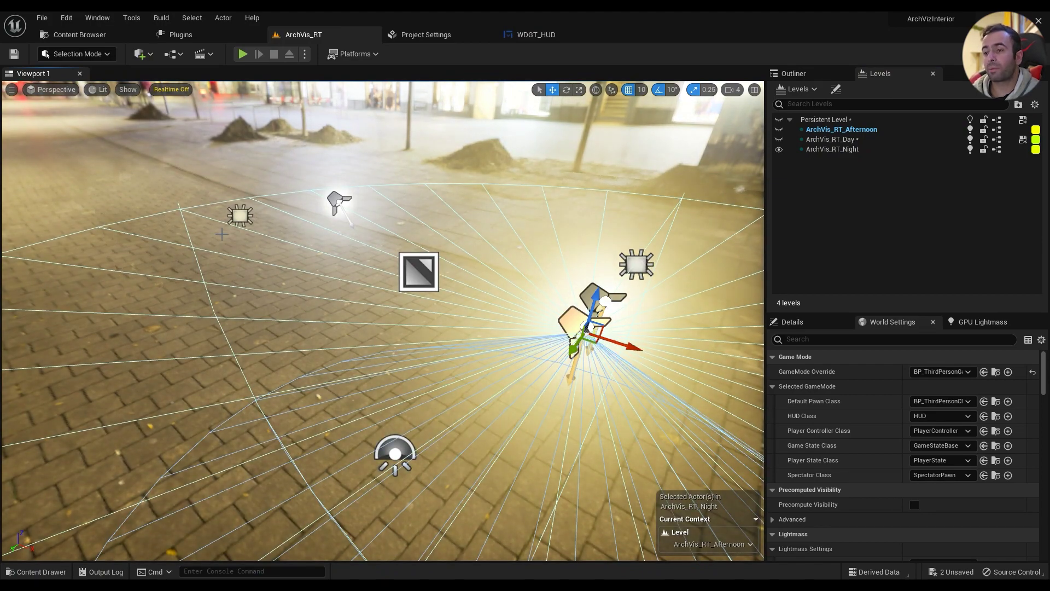
{"action": "right_click_drag", "start_coordinate": [431, 419], "coordinate": [450, 390]}
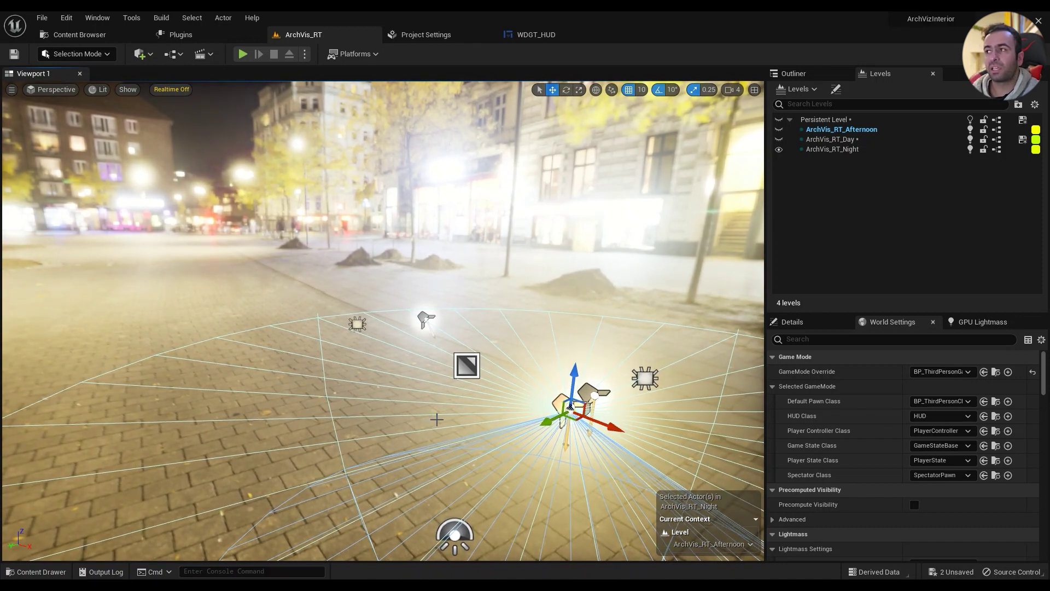
Hide ArchVis_RT_Night, show the Persistent Level, and toggle the Afternoon and Day levels, leaving all three sublevels hidden
{"action": "left_click", "coordinate": [779, 150]}
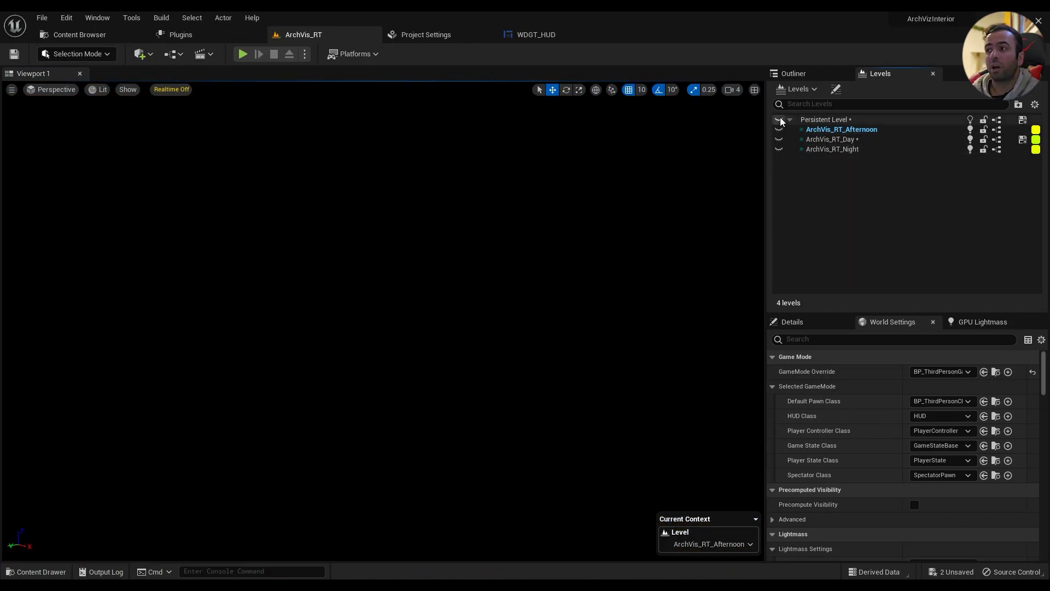
{"action": "left_click", "coordinate": [779, 119]}
{"action": "left_click", "coordinate": [778, 130]}
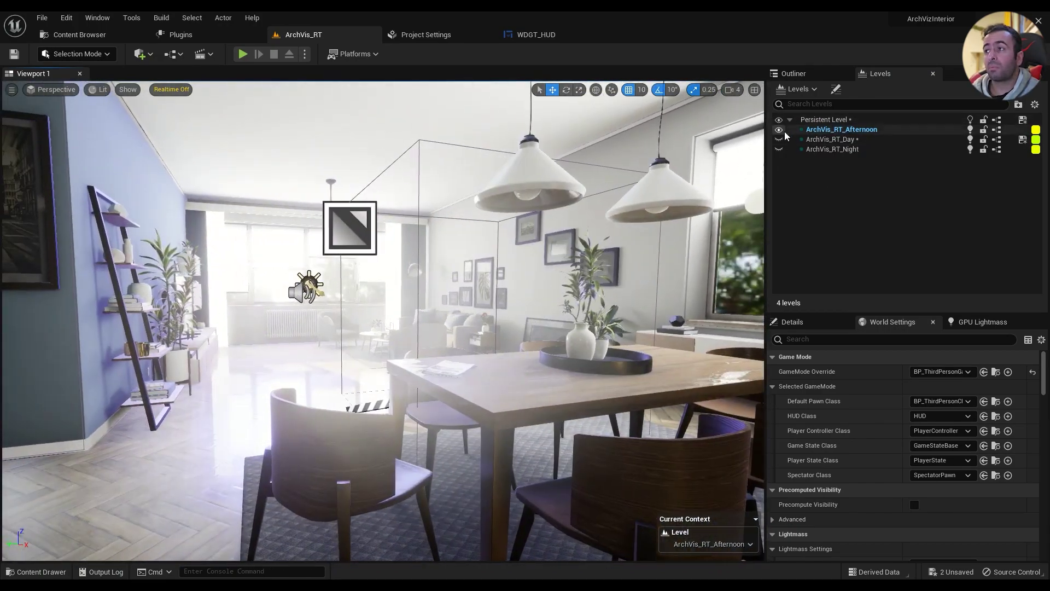
{"action": "left_click", "coordinate": [778, 129]}
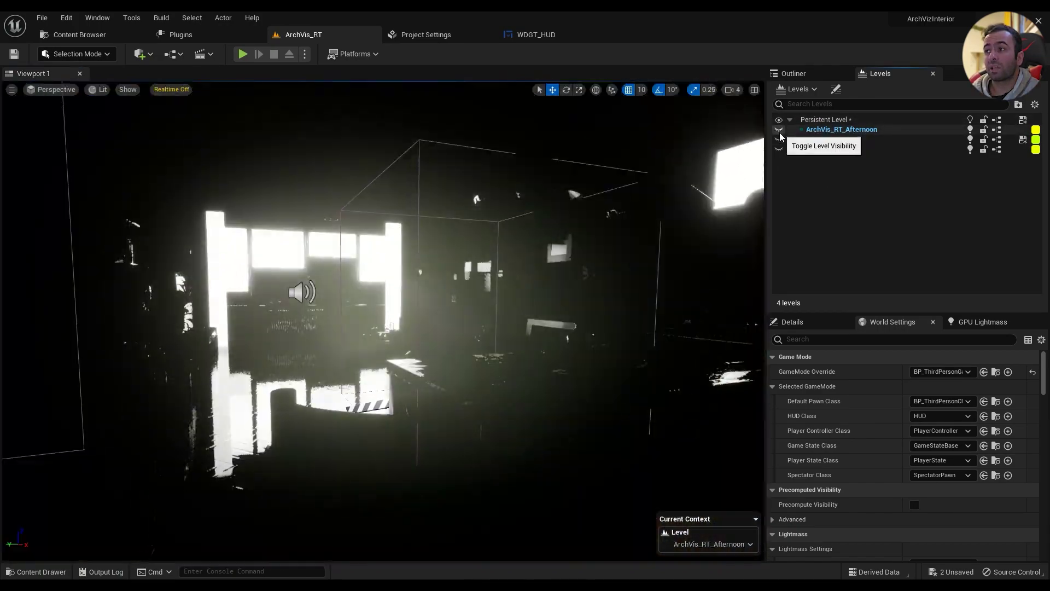
{"action": "left_click", "coordinate": [779, 140]}
{"action": "left_click", "coordinate": [779, 140]}
{"action": "left_click", "coordinate": [779, 130]}
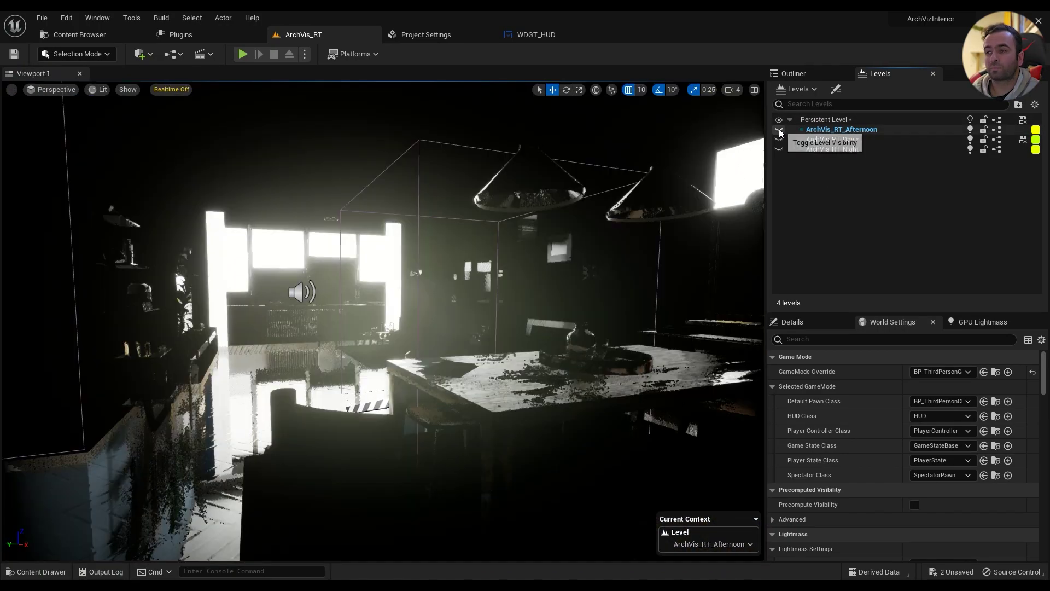
Check the streaming method options of ArchVis_RT_Afternoon and ArchVis_RT_Day without changing them
{"action": "right_click", "coordinate": [827, 134]}
{"action": "mouse_move", "coordinate": [894, 201]}
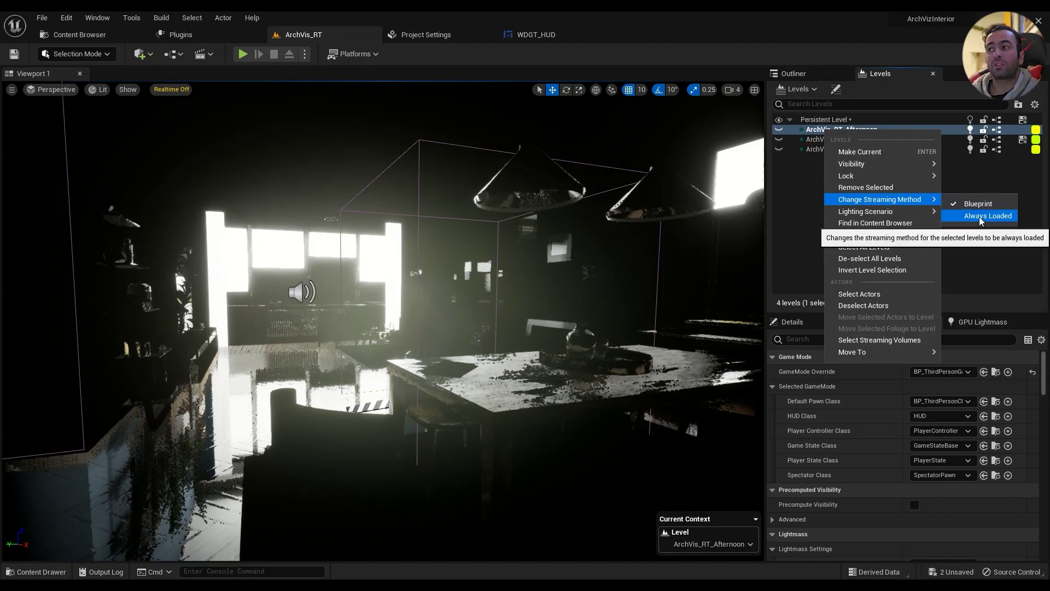
{"action": "left_click", "coordinate": [796, 228]}
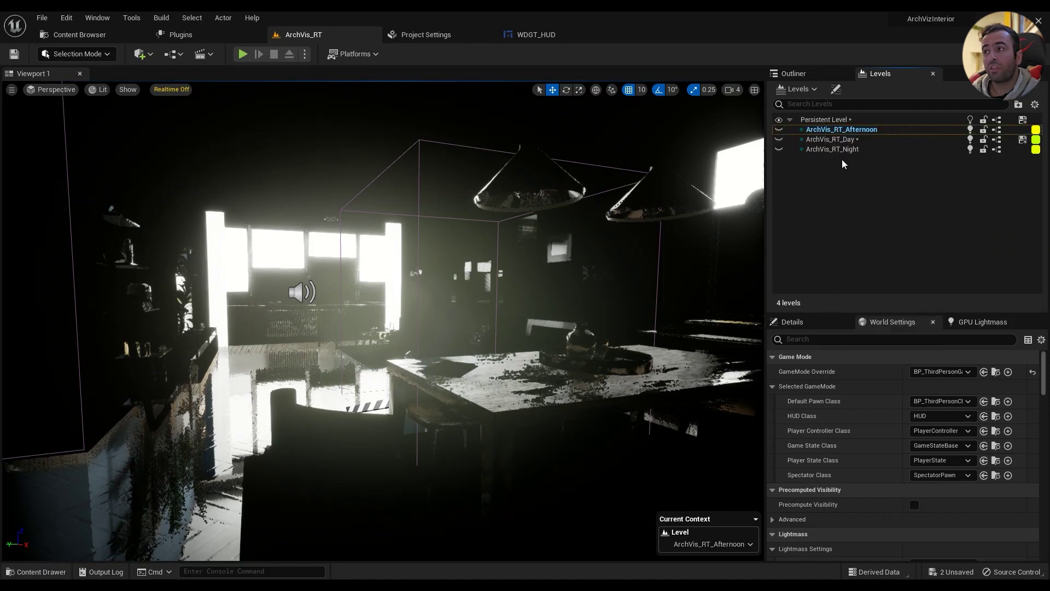
{"action": "left_click", "coordinate": [845, 140]}
{"action": "right_click", "coordinate": [837, 141]}
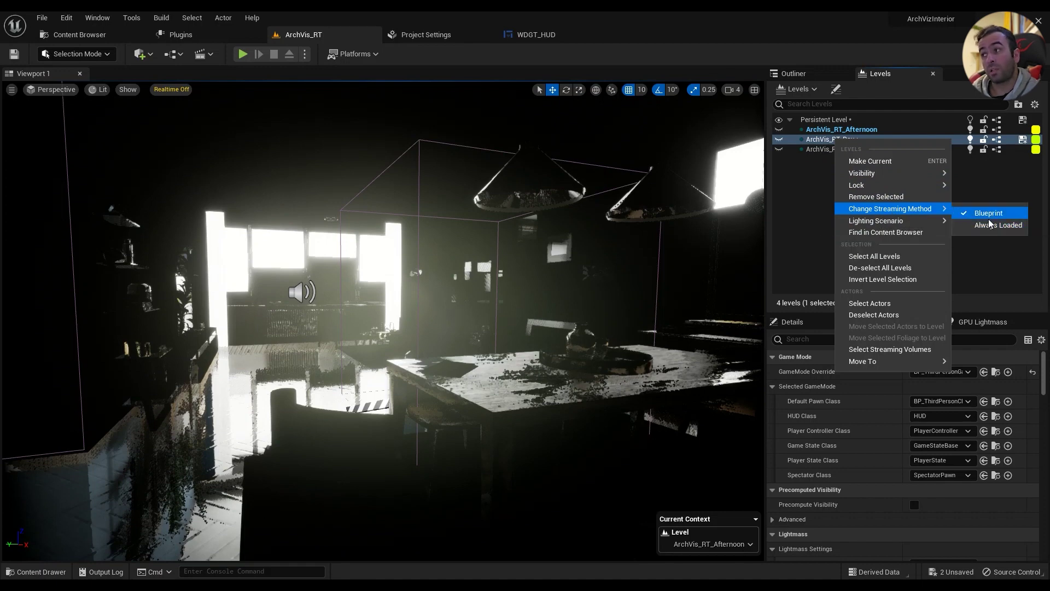
{"action": "left_click", "coordinate": [810, 202]}
Make ArchVis_RT_Day the visible current level and inspect its initial loading and visibility settings in Level Details
{"action": "double_click", "coordinate": [842, 139]}
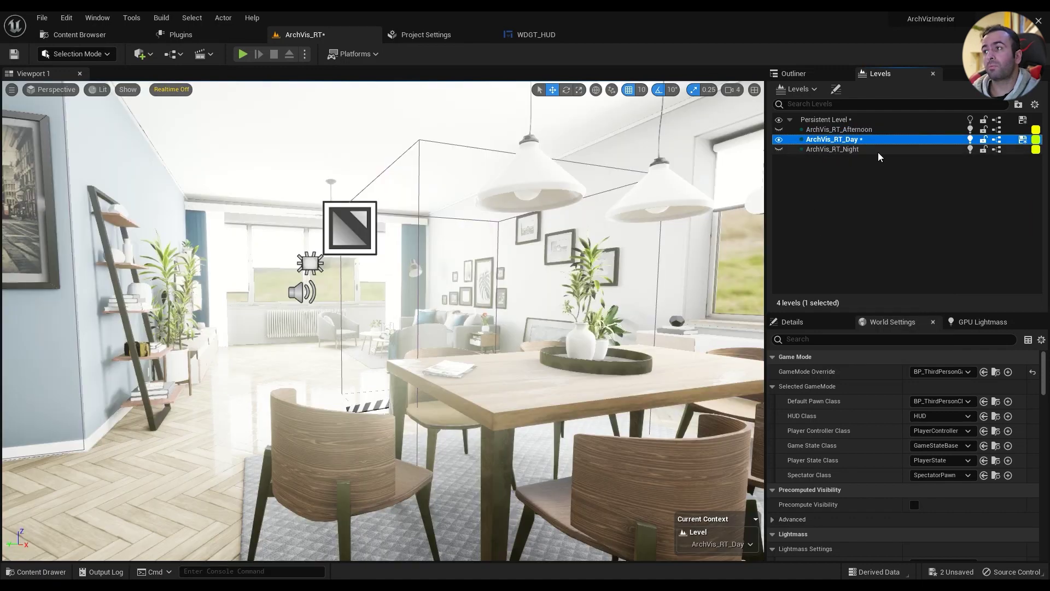
{"action": "left_click", "coordinate": [835, 89]}
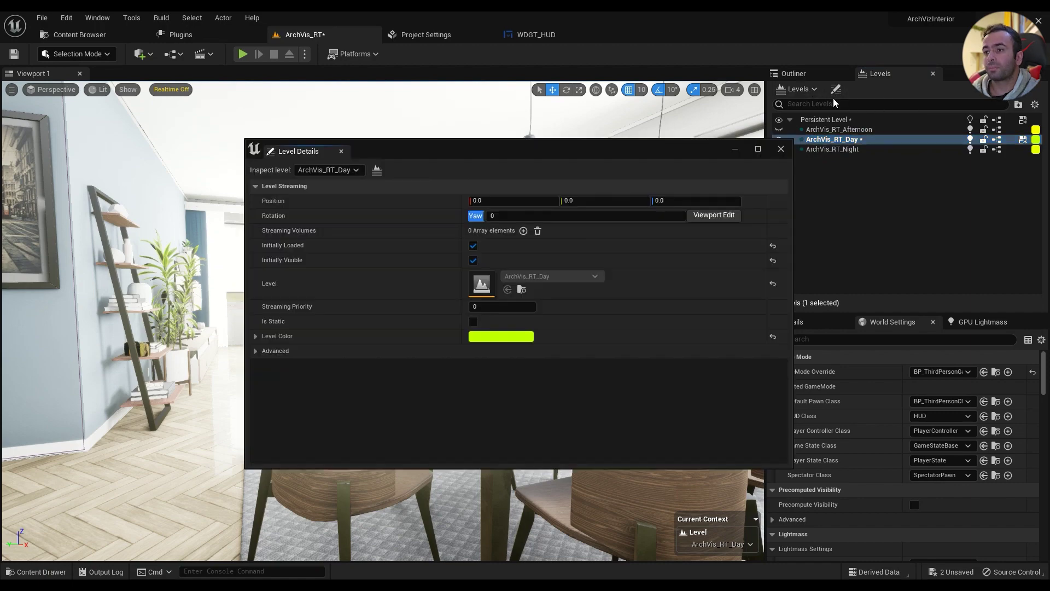
{"action": "left_click", "coordinate": [783, 150]}
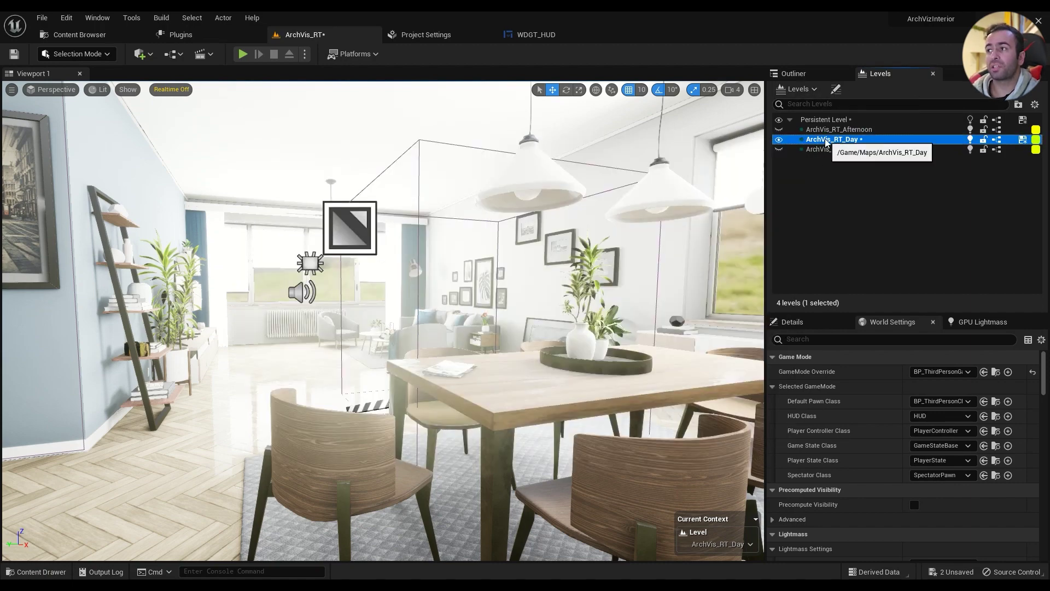
{"action": "left_click", "coordinate": [836, 89]}
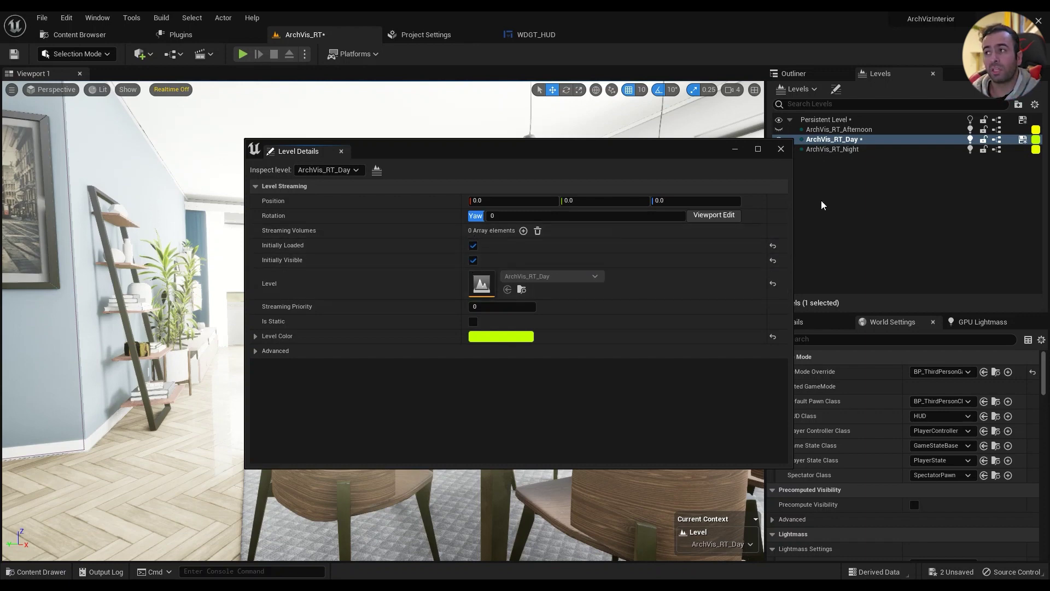
{"action": "left_click", "coordinate": [781, 148]}
Review the Blueprint and Always Loaded streaming choices for the current Day level, keeping Blueprint
{"action": "right_click", "coordinate": [838, 140]}
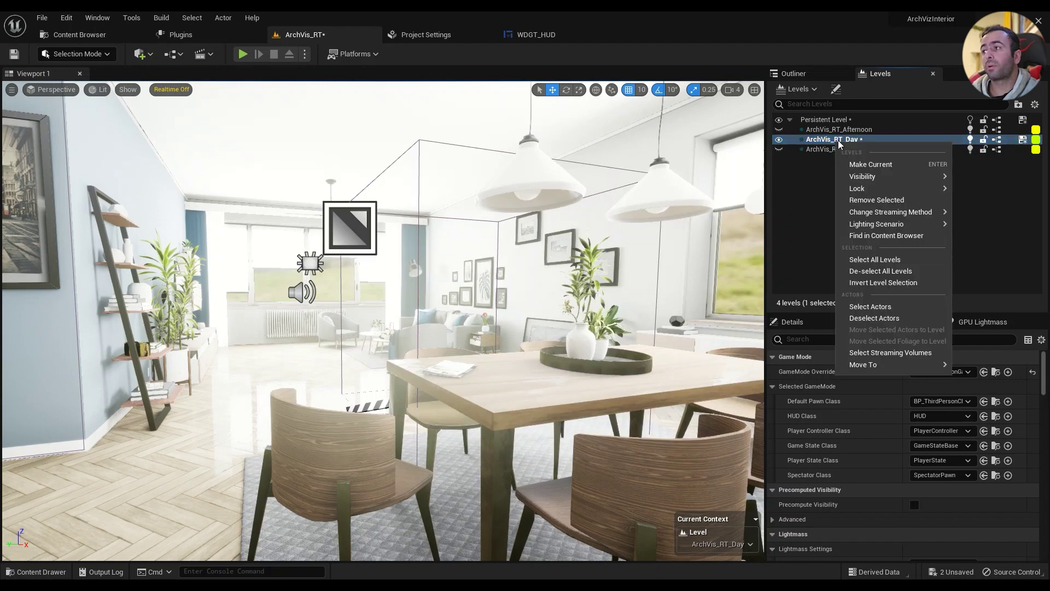
{"action": "mouse_move", "coordinate": [870, 213]}
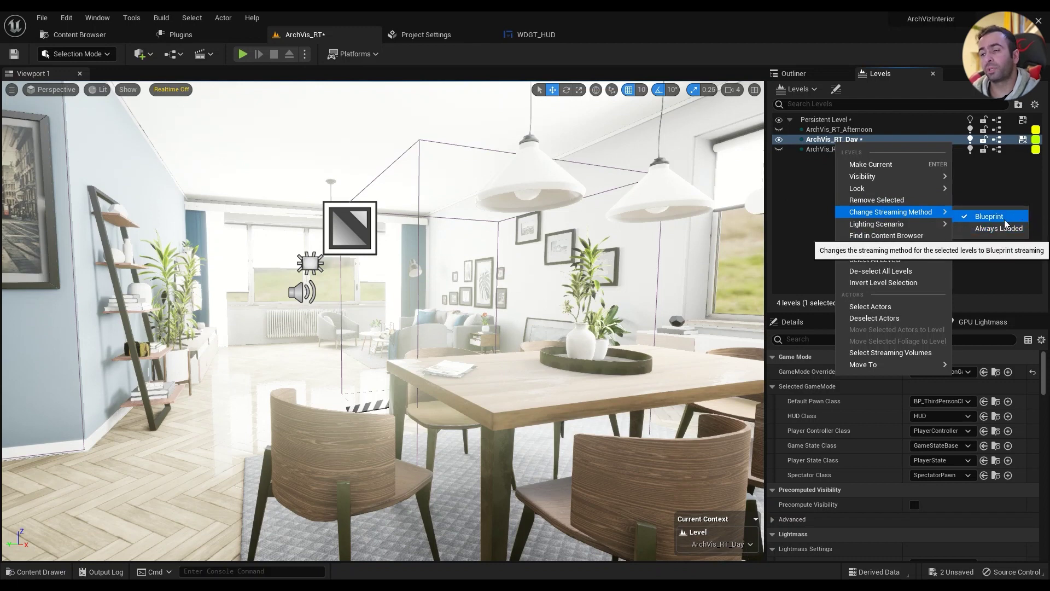
{"action": "left_click", "coordinate": [789, 208]}
Make ArchVis_RT_Night the current level to inspect its initial loading settings in Level Details, leaving it hidden
{"action": "right_click", "coordinate": [832, 149]}
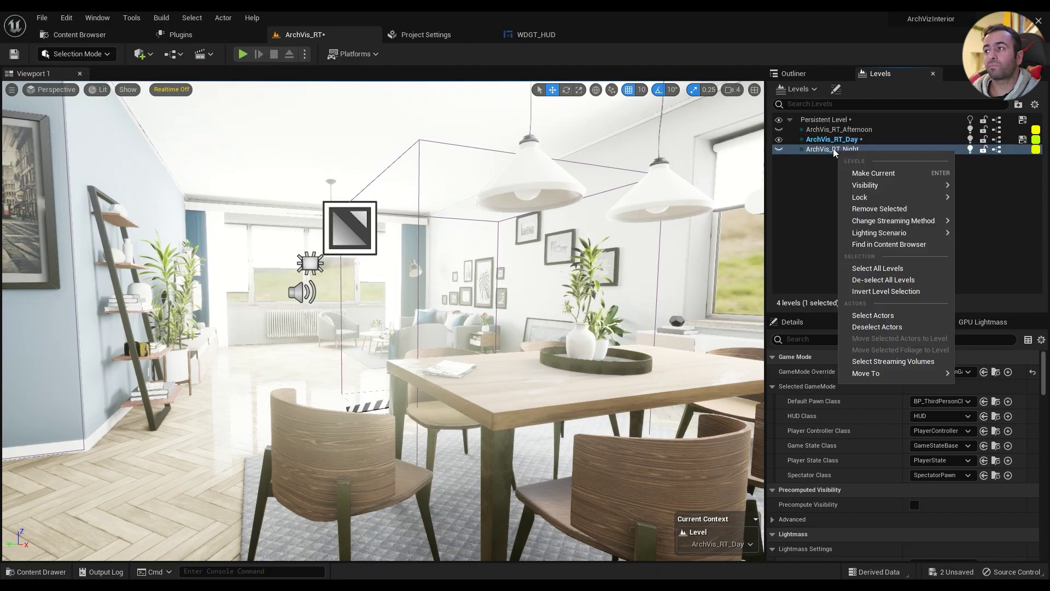
{"action": "key", "text": "Return"}
{"action": "left_click", "coordinate": [836, 91]}
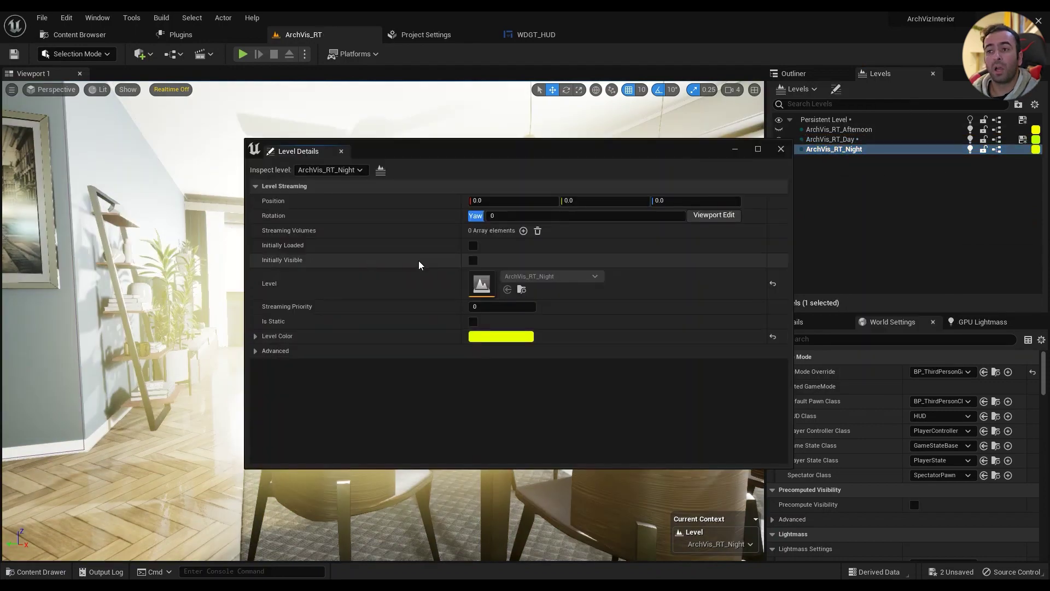
{"action": "left_click", "coordinate": [779, 150]}
{"action": "left_click", "coordinate": [779, 149]}
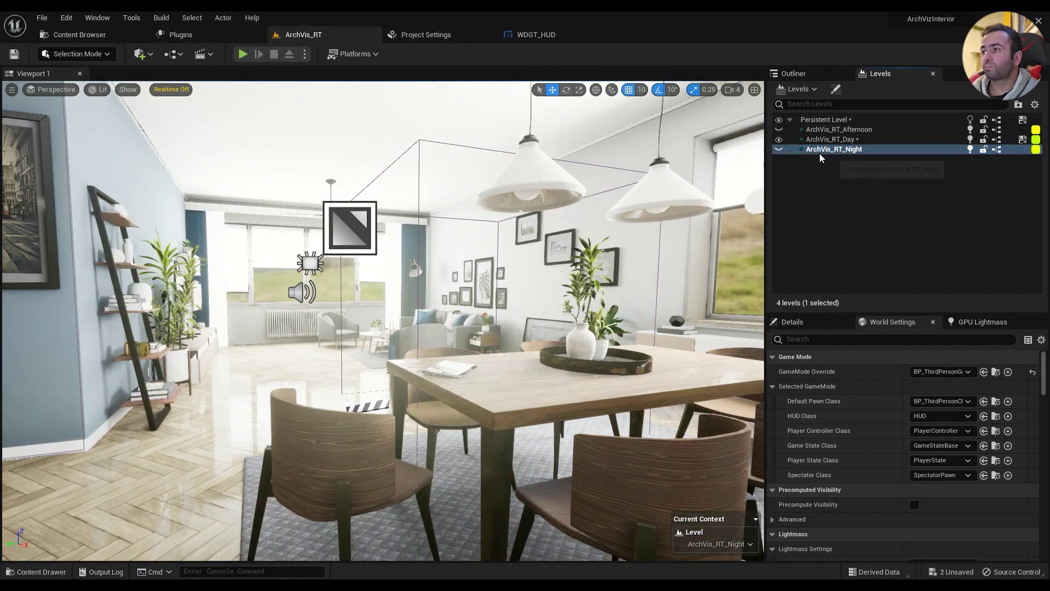
Play the level and test the Time options by switching to Noon, Day and Night, and stop the session
{"action": "left_click", "coordinate": [243, 55]}
{"action": "left_click", "coordinate": [648, 127]}
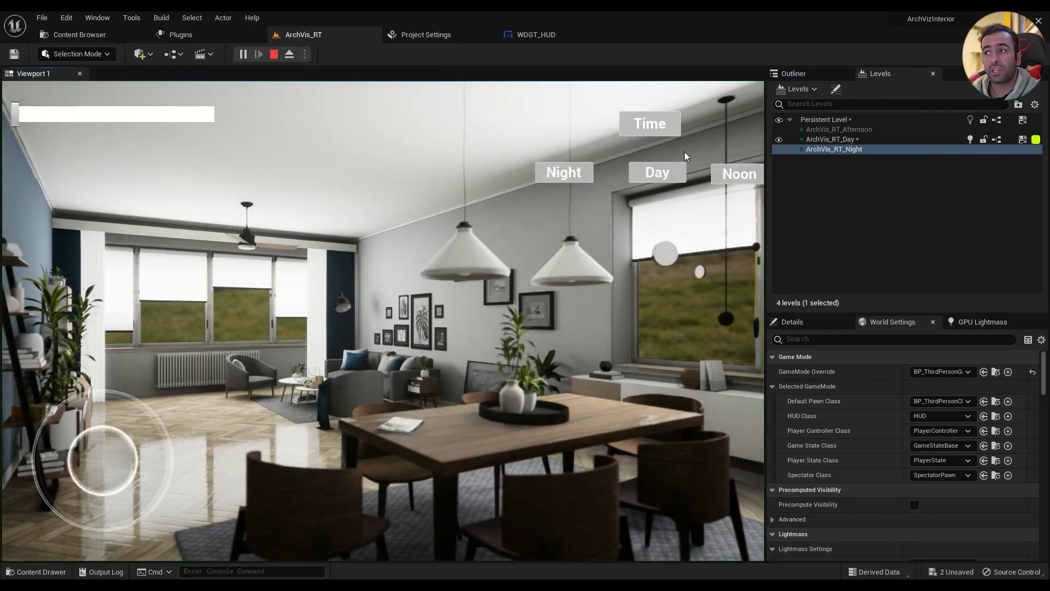
{"action": "left_click", "coordinate": [733, 177]}
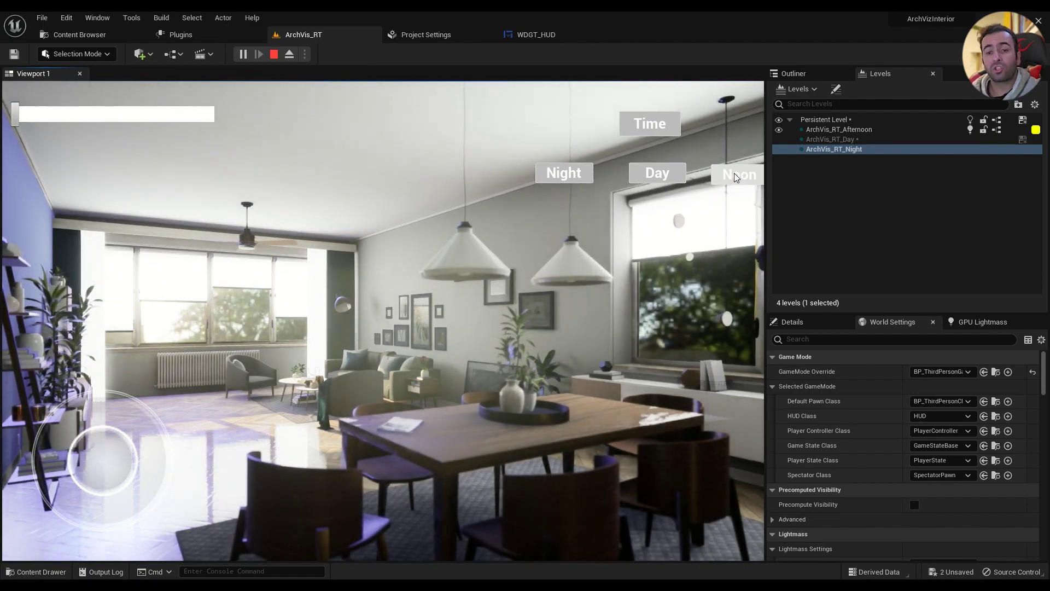
{"action": "left_click", "coordinate": [655, 176]}
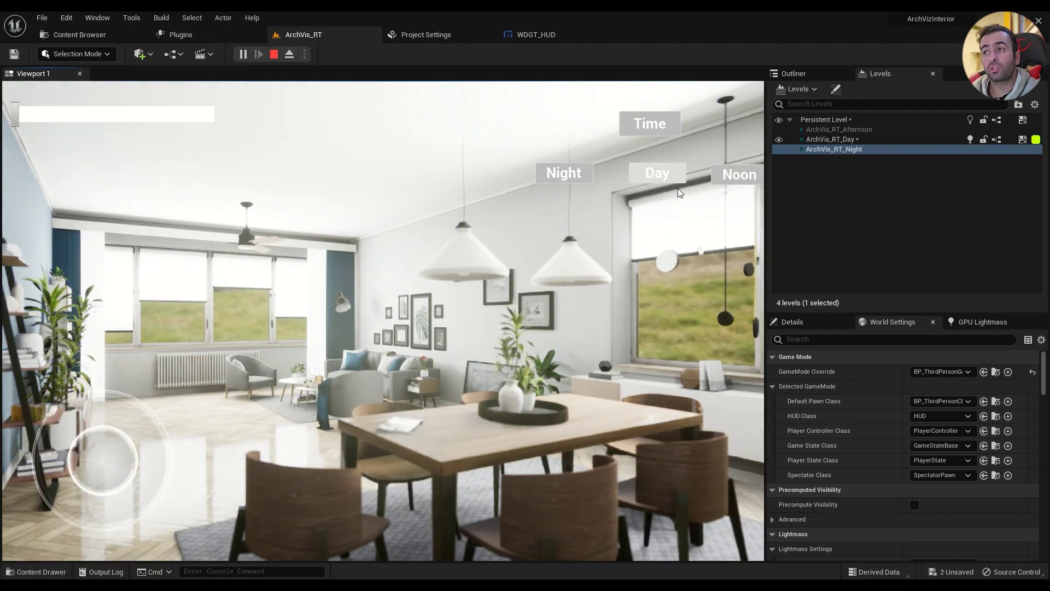
{"action": "left_click", "coordinate": [565, 174]}
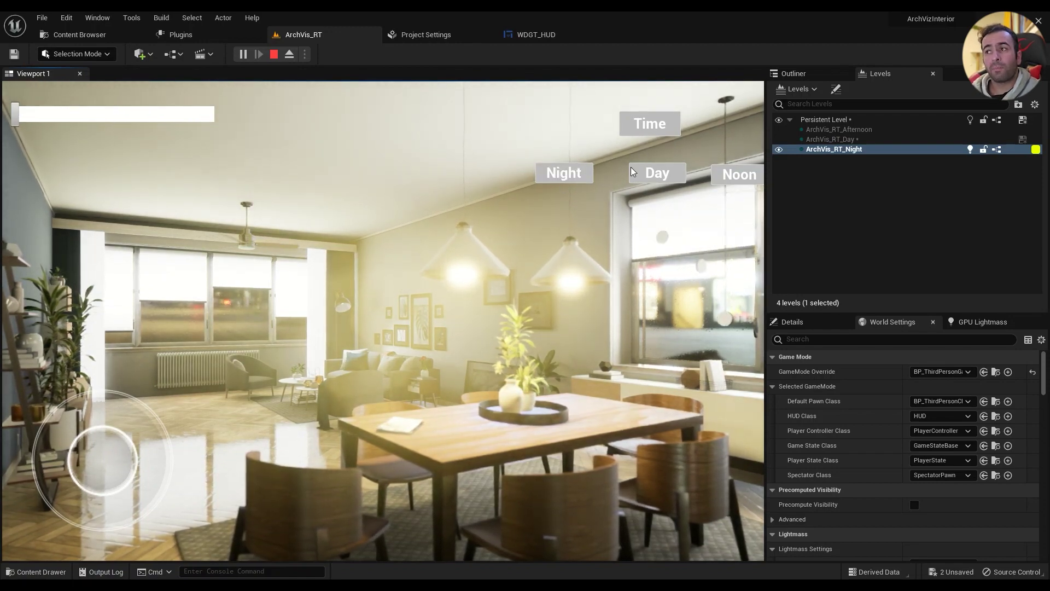
{"action": "key", "text": "Escape"}
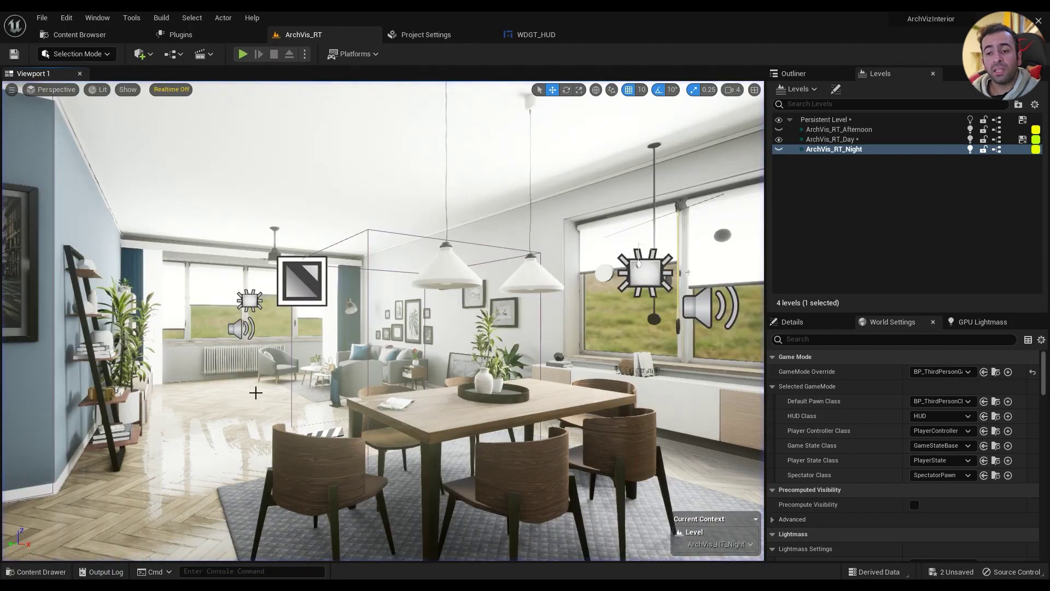
Look up the Widget Blueprint option among the User Interface asset types in the Content folder, without creating an asset
{"action": "left_click", "coordinate": [39, 572]}
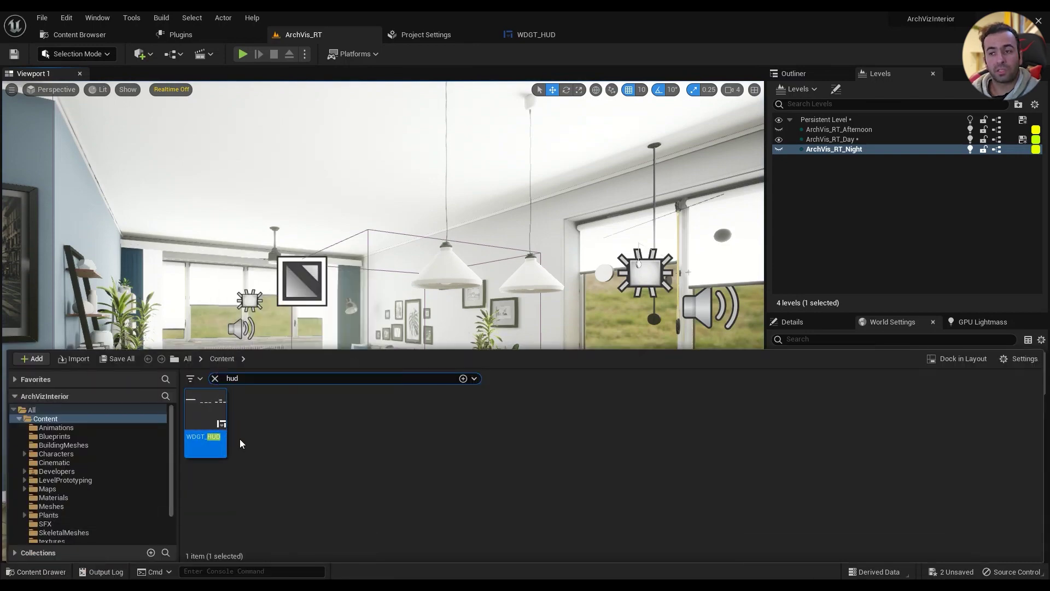
{"action": "right_click", "coordinate": [263, 434]}
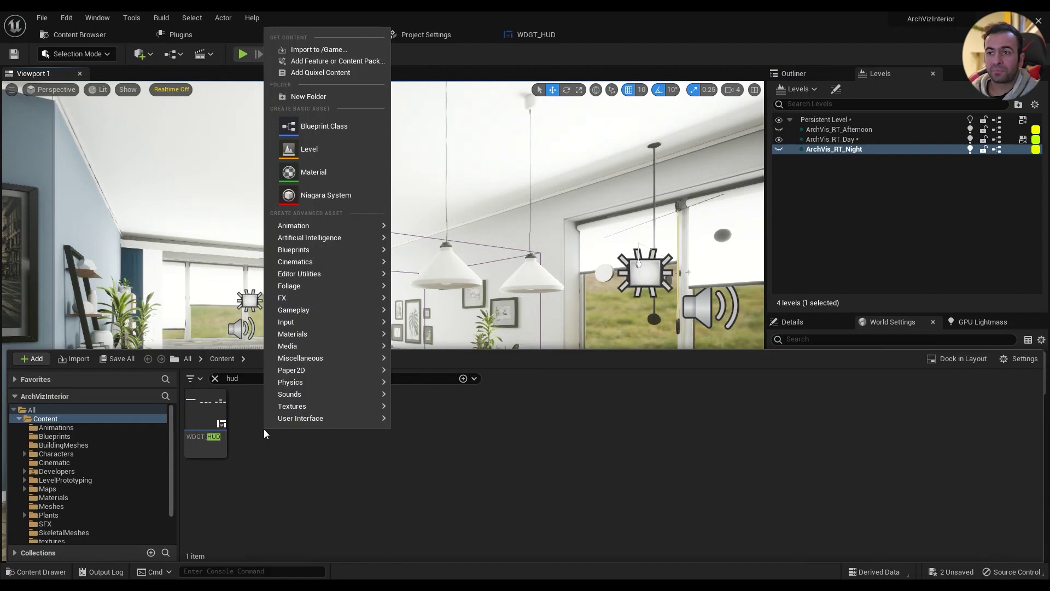
{"action": "mouse_move", "coordinate": [325, 418]}
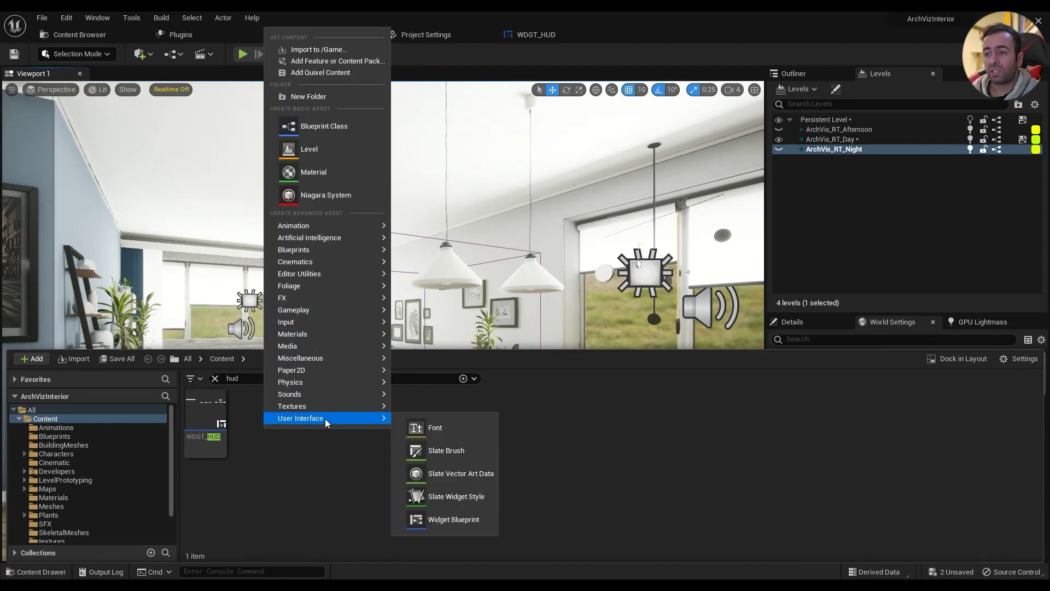
{"action": "left_click", "coordinate": [296, 474]}
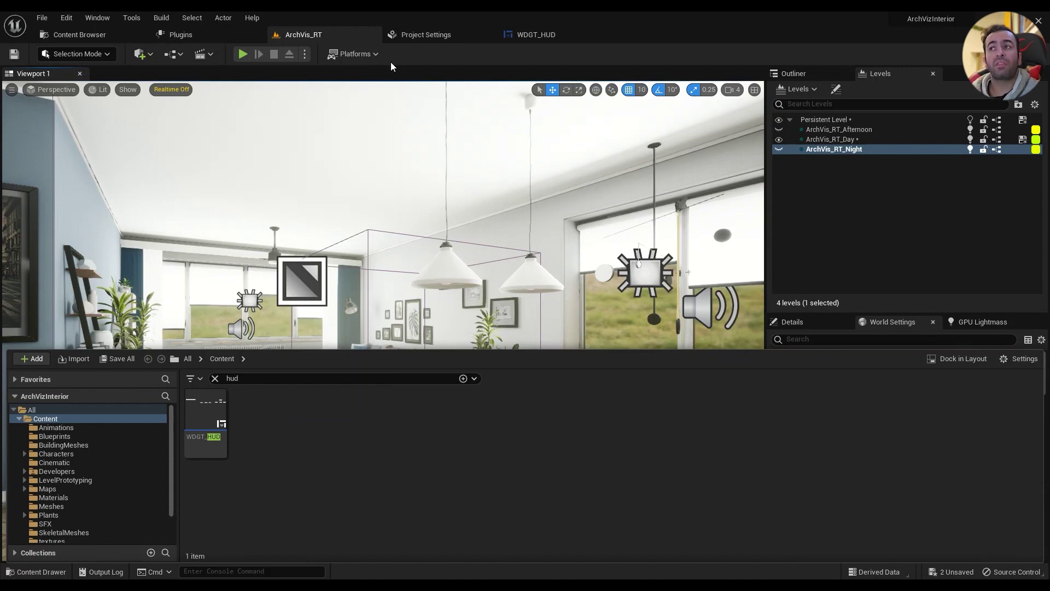
Open the designer layout of WDGT_HUD and look up the Canvas Panel widget by searching the palette for "canv"
{"action": "left_click", "coordinate": [536, 35]}
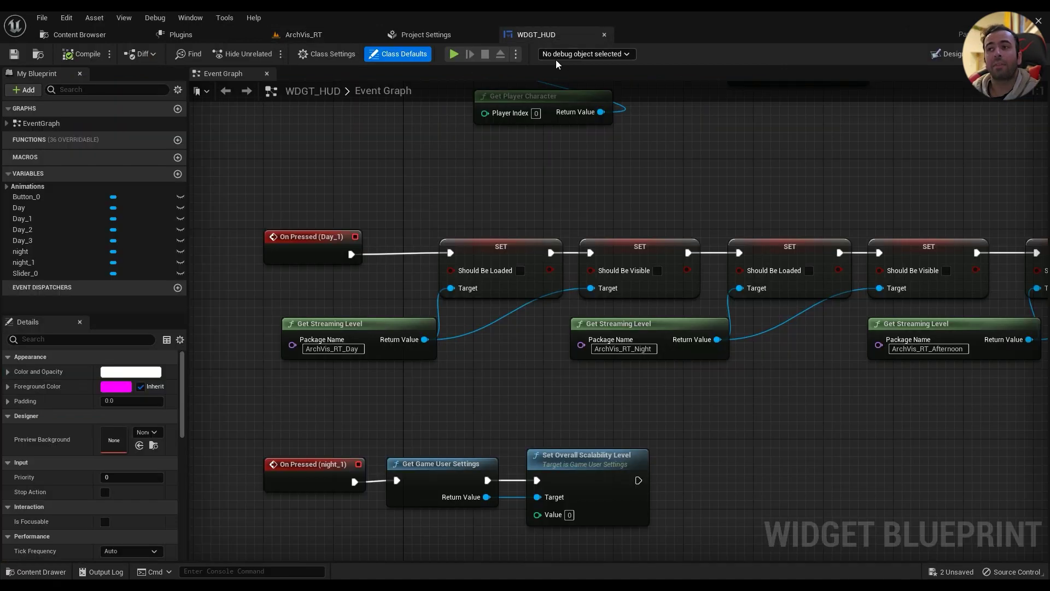
{"action": "left_click", "coordinate": [951, 54]}
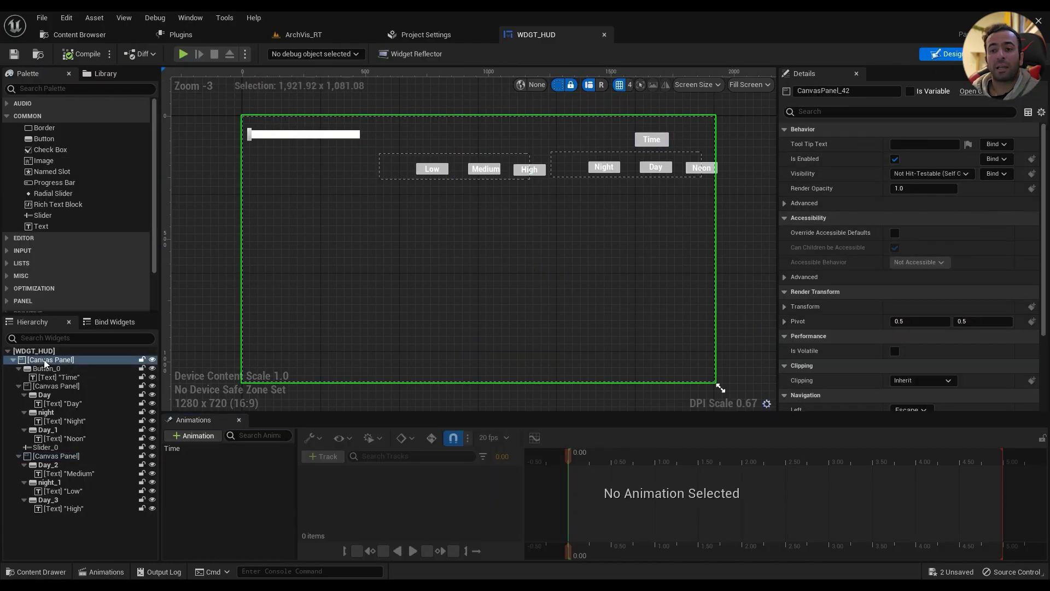
{"action": "left_click", "coordinate": [61, 88]}
{"action": "type", "text": "canv"}
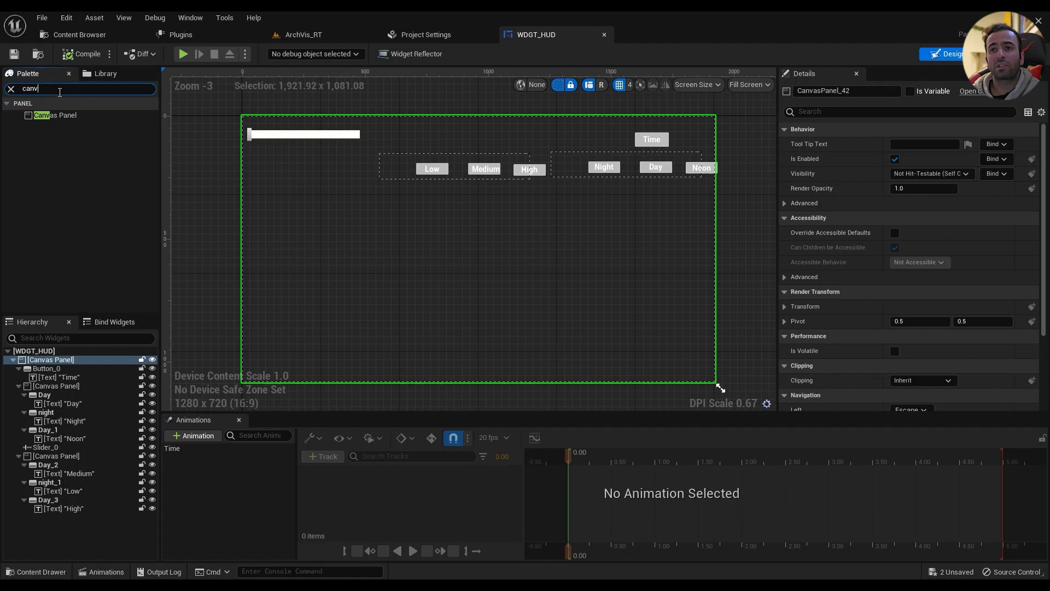
{"action": "left_click", "coordinate": [10, 88]}
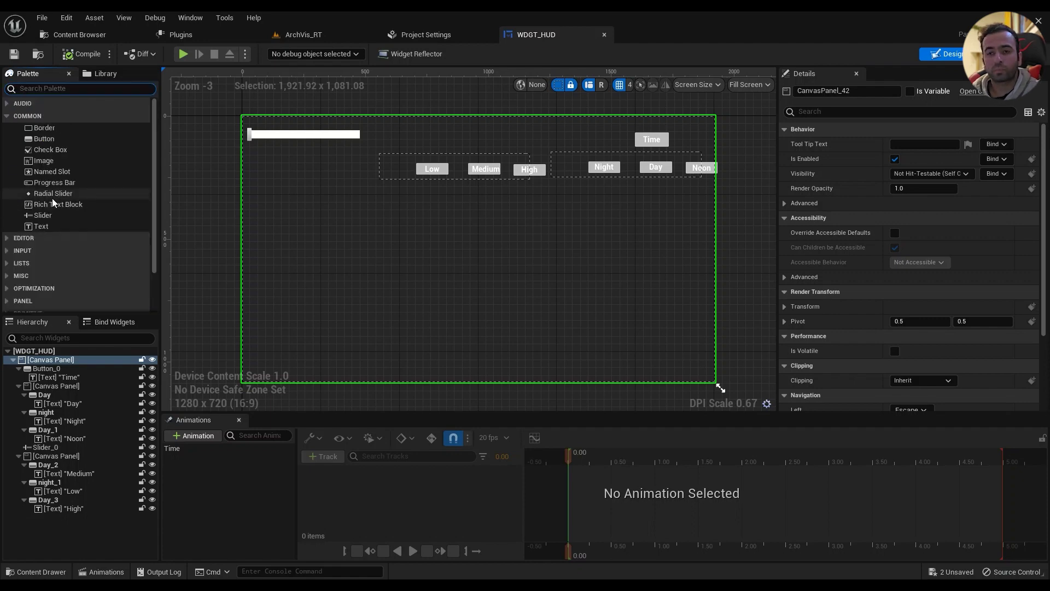
Inspect the Time button and the Noon button (Day_1), and open Day_1's On Pressed event in the graph
{"action": "left_click", "coordinate": [47, 369]}
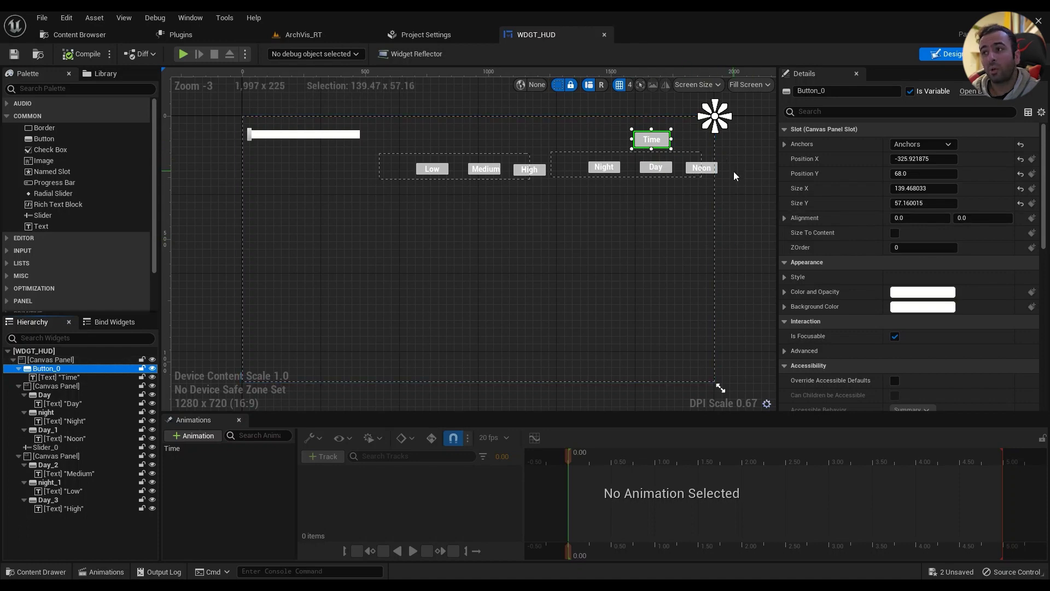
{"action": "left_click", "coordinate": [700, 175]}
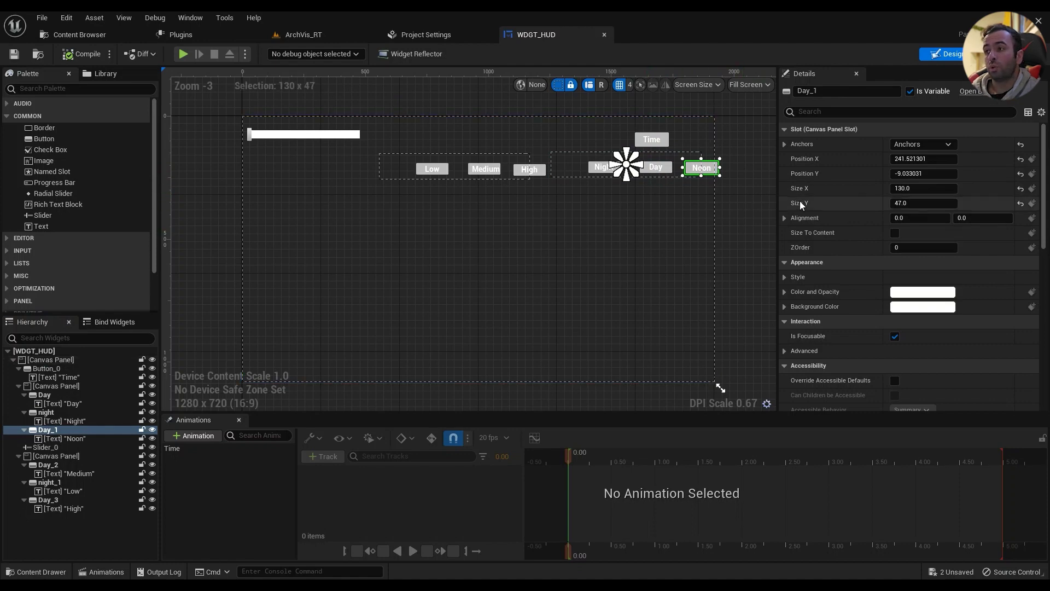
{"action": "scroll", "coordinate": [800, 219], "scroll_direction": "down", "scroll_amount": 10}
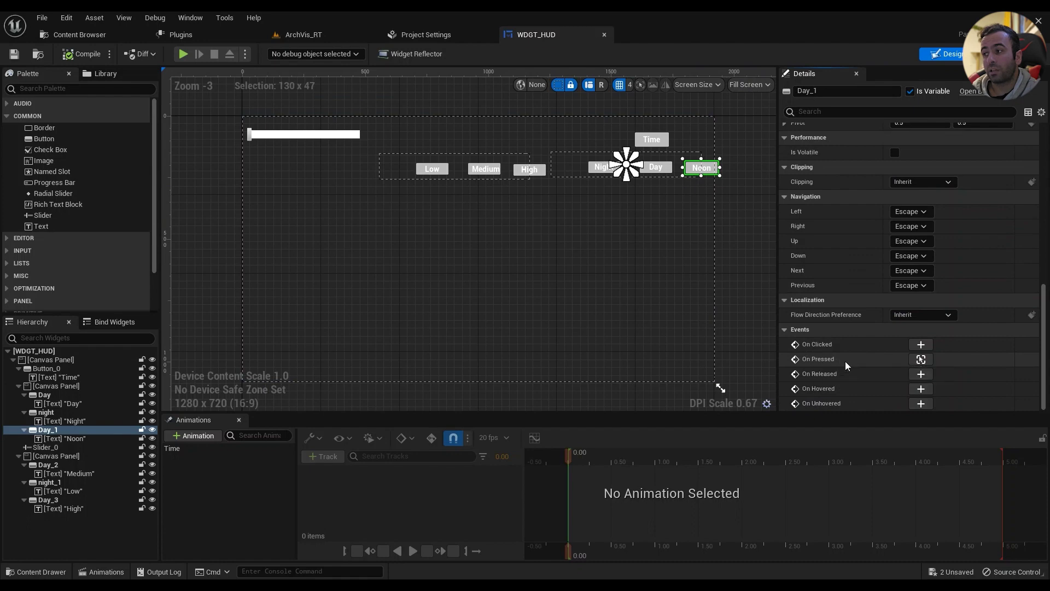
{"action": "left_click", "coordinate": [921, 359]}
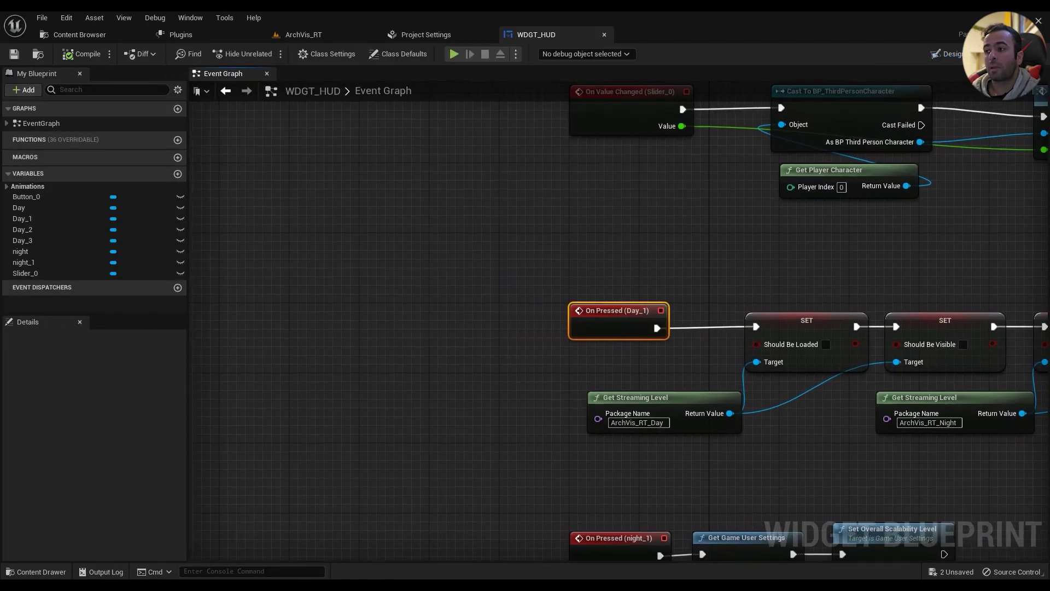
Search the event graph's available actions for "get streaming" to locate Get Streaming Level, without adding a node
{"action": "scroll", "coordinate": [314, 345], "scroll_direction": "down", "scroll_amount": 1}
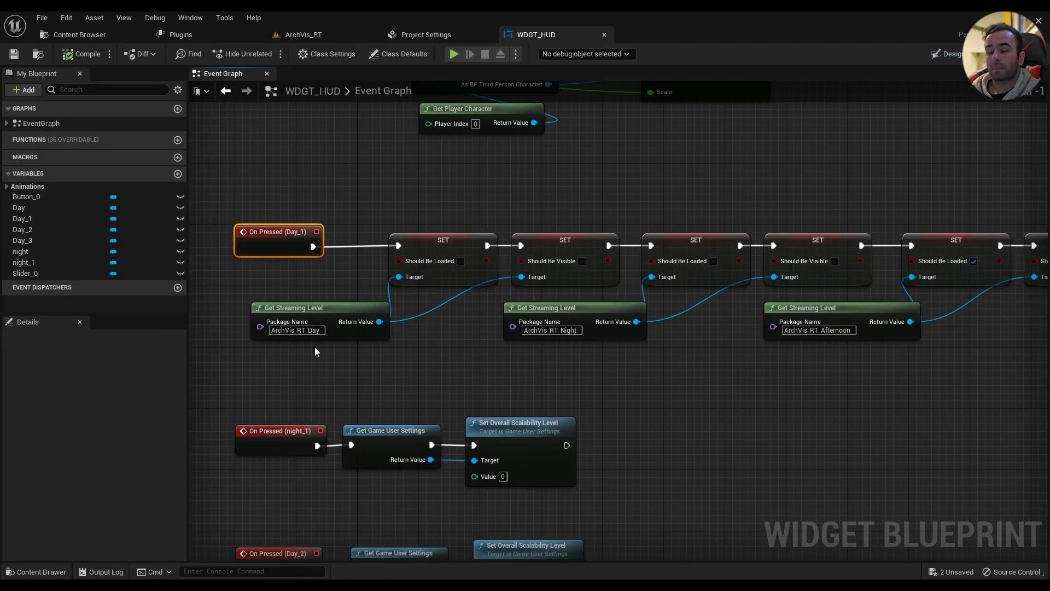
{"action": "right_click_drag", "start_coordinate": [315, 351], "coordinate": [351, 337]}
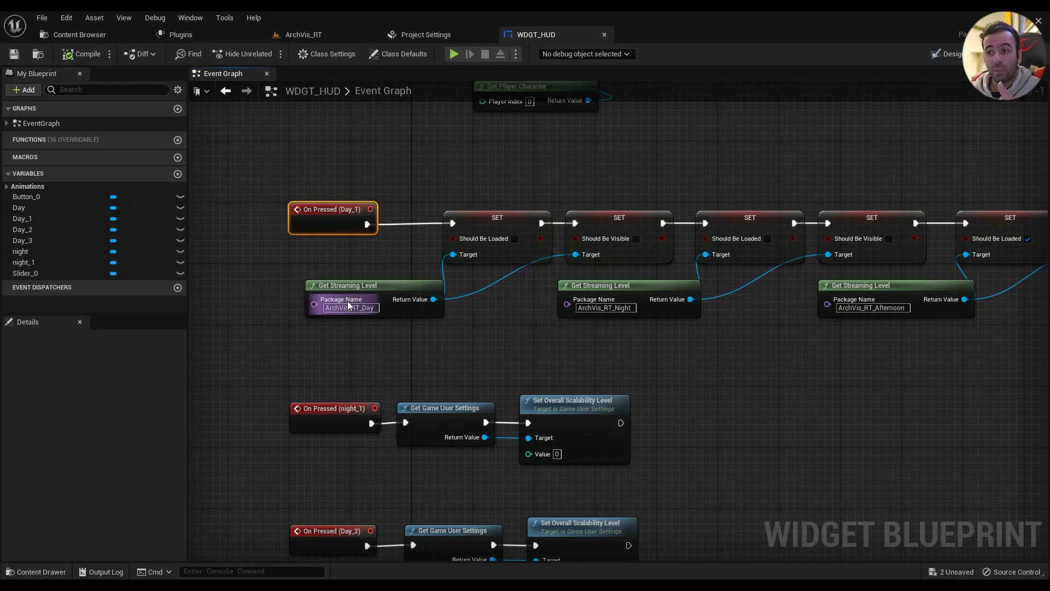
{"action": "right_click", "coordinate": [294, 351]}
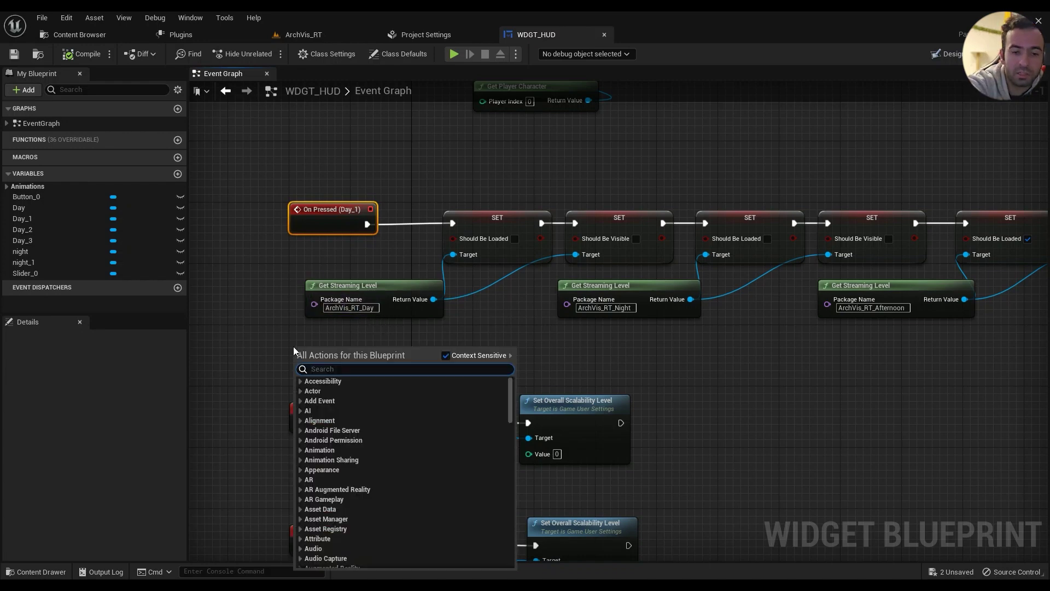
{"action": "type", "text": "get streaming"}
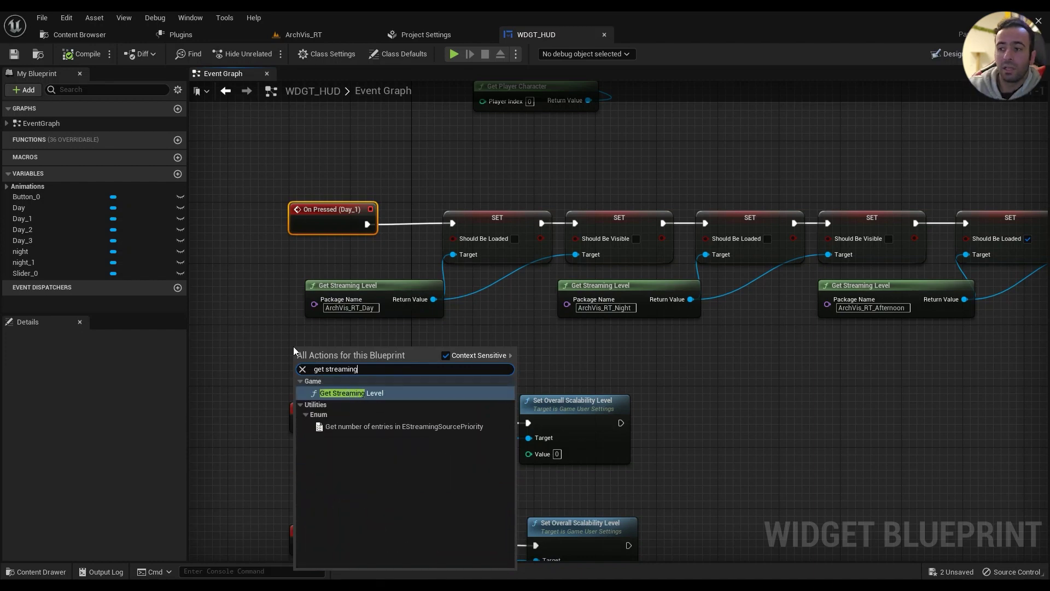
{"action": "left_click", "coordinate": [231, 352]}
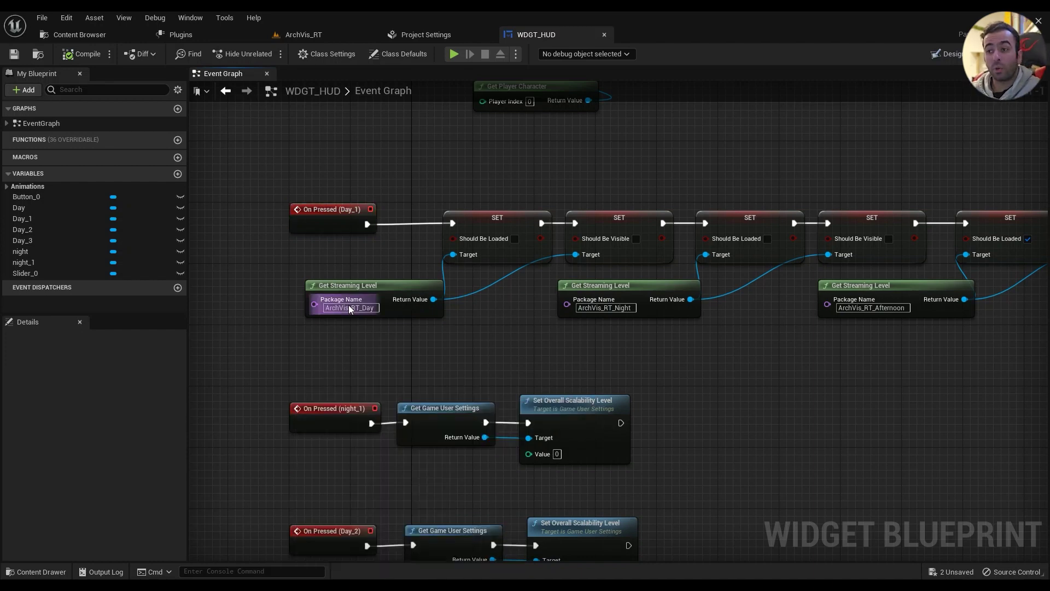
Compare the graph's package names with the sublevel names in ArchVis_RT, return to the graph and cancel the pending autosave
{"action": "scroll", "coordinate": [341, 309], "scroll_direction": "up", "scroll_amount": 1}
{"action": "left_click", "coordinate": [303, 35]}
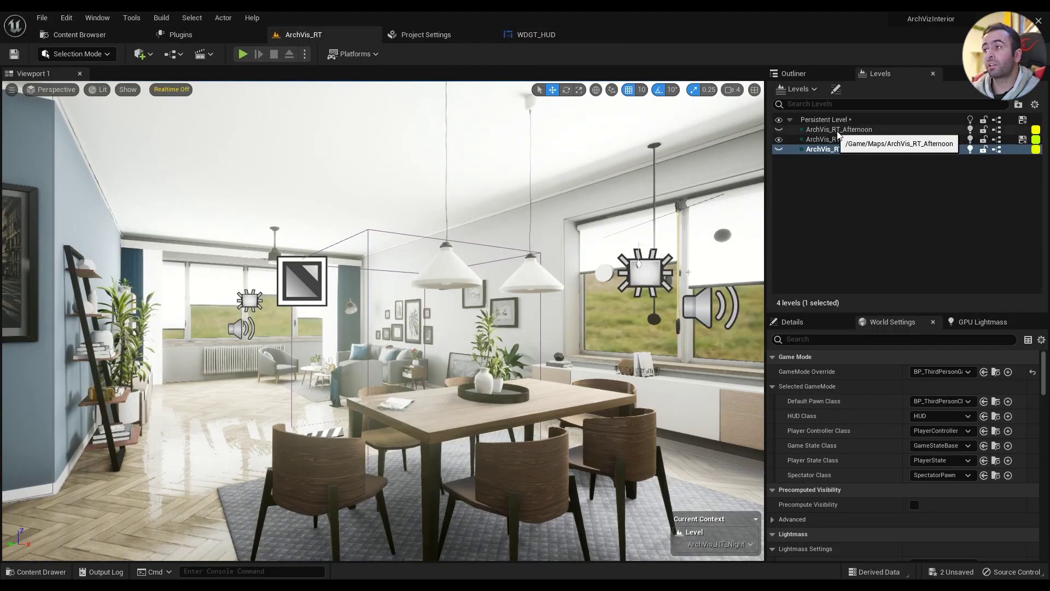
{"action": "left_click", "coordinate": [537, 36]}
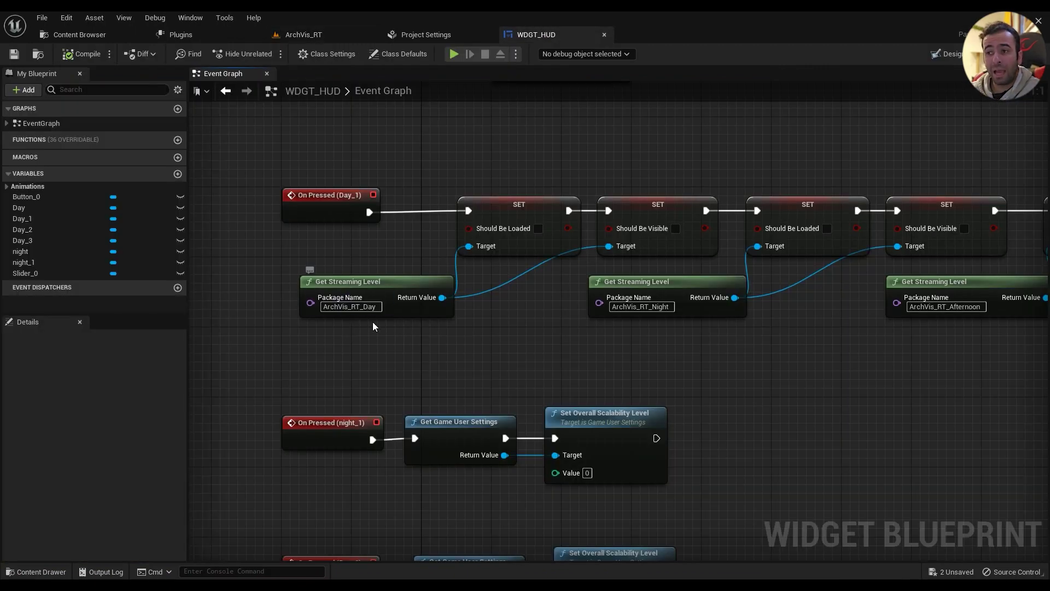
{"action": "right_click_drag", "start_coordinate": [486, 328], "coordinate": [462, 340]}
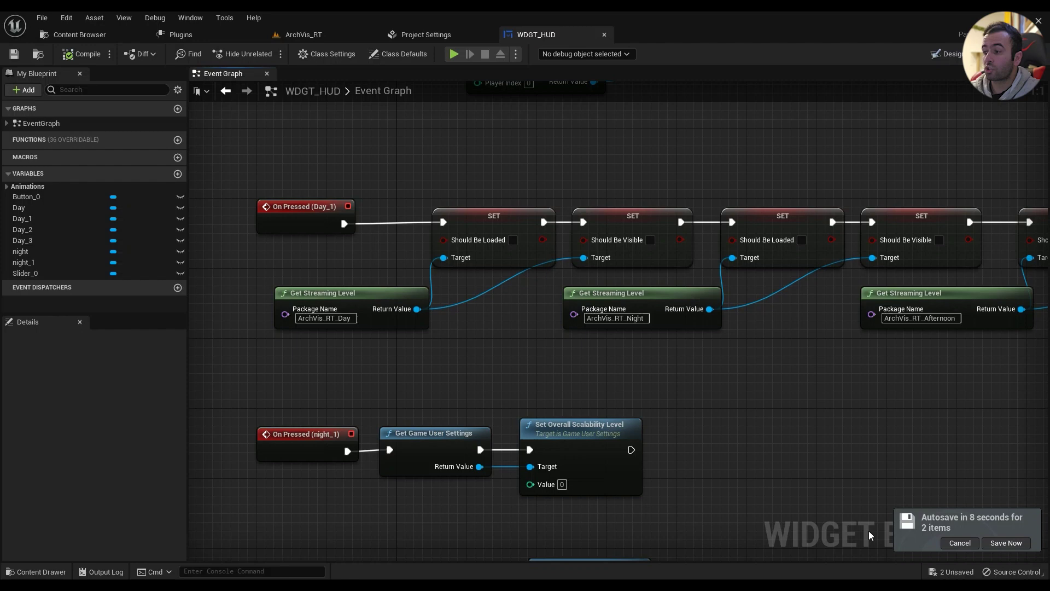
{"action": "left_click", "coordinate": [960, 543]}
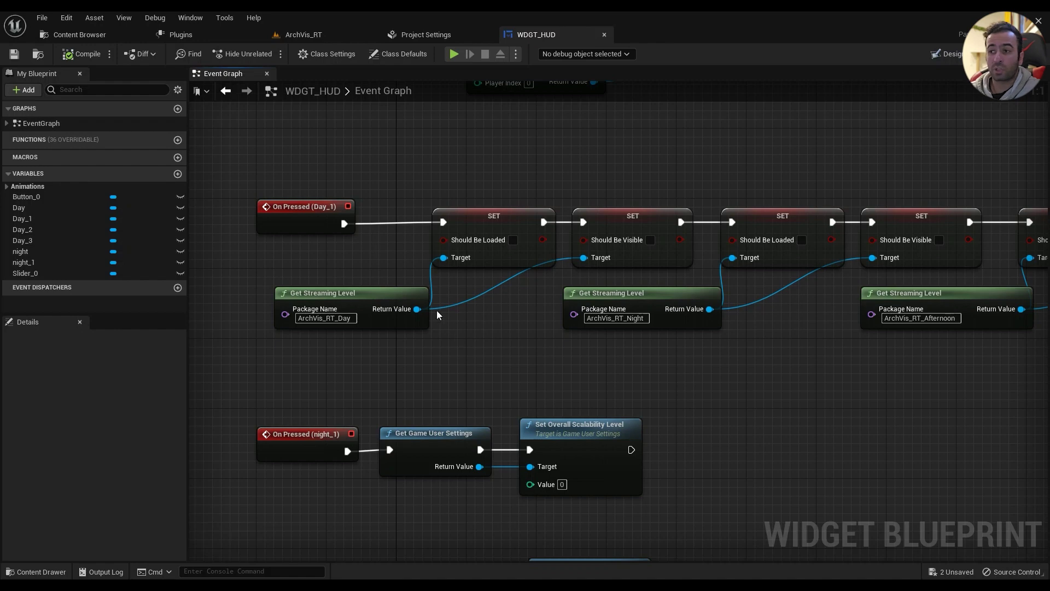
Search for "set should" from the Return Value of the ArchVis_RT_Day streaming node, without adding a node
{"action": "left_click_drag", "start_coordinate": [418, 309], "coordinate": [471, 333]}
{"action": "type", "text": "set should"}
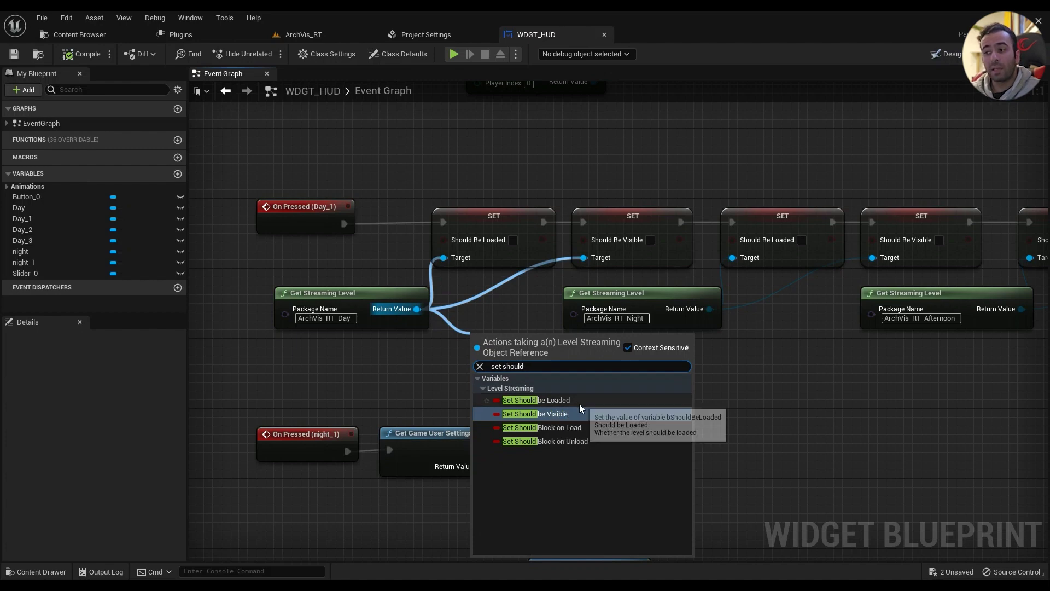
{"action": "left_click", "coordinate": [431, 340]}
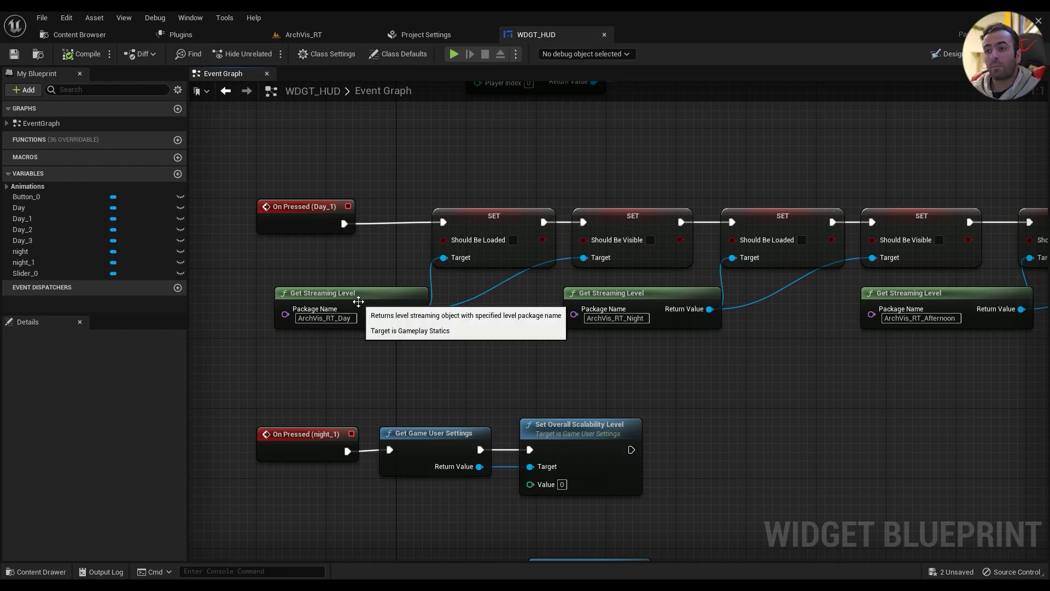
Examine the final Should Be Loaded and Should Be Visible SET nodes linked to ArchVis_RT_Afternoon
{"action": "right_click_drag", "start_coordinate": [649, 363], "coordinate": [131, 352]}
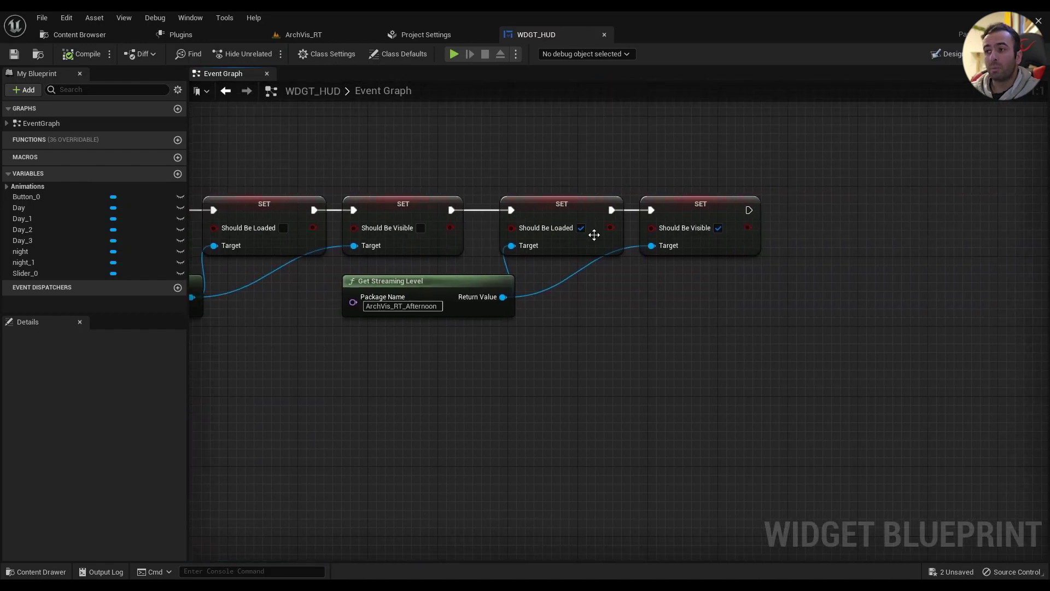
{"action": "left_click_drag", "start_coordinate": [779, 190], "coordinate": [522, 262]}
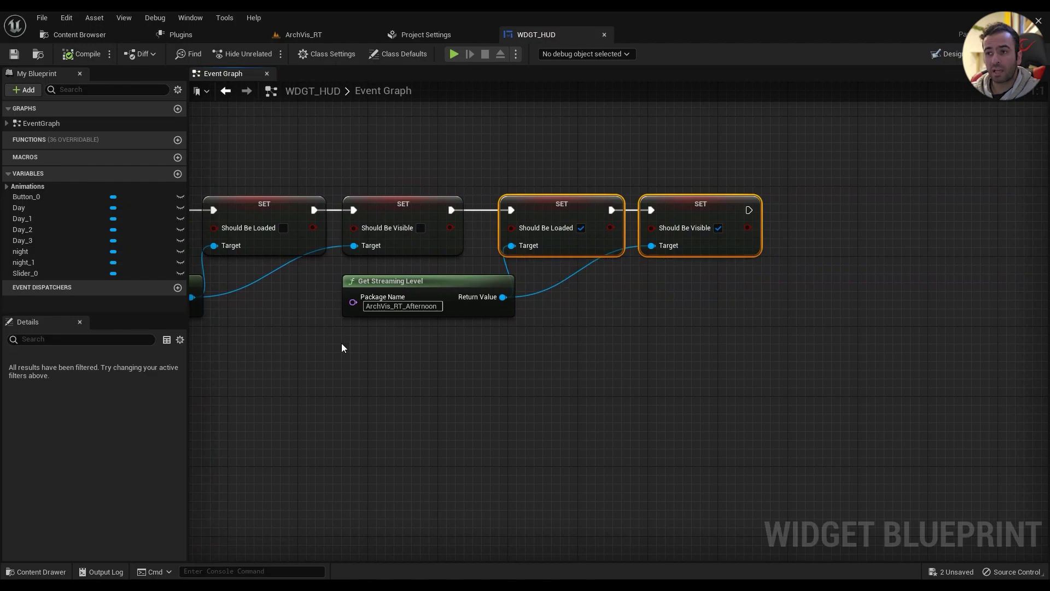
{"action": "right_click_drag", "start_coordinate": [295, 346], "coordinate": [768, 368]}
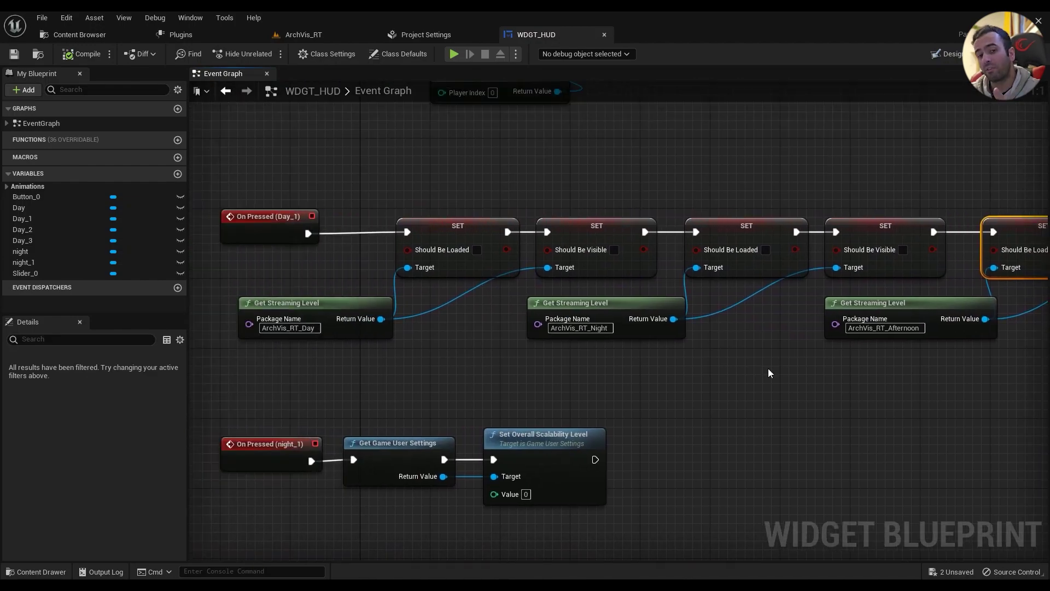
Check the sublevel list in ArchVis_RT again and review the ArchVis_RT_Day streaming node with its two SET nodes
{"action": "left_click", "coordinate": [306, 36]}
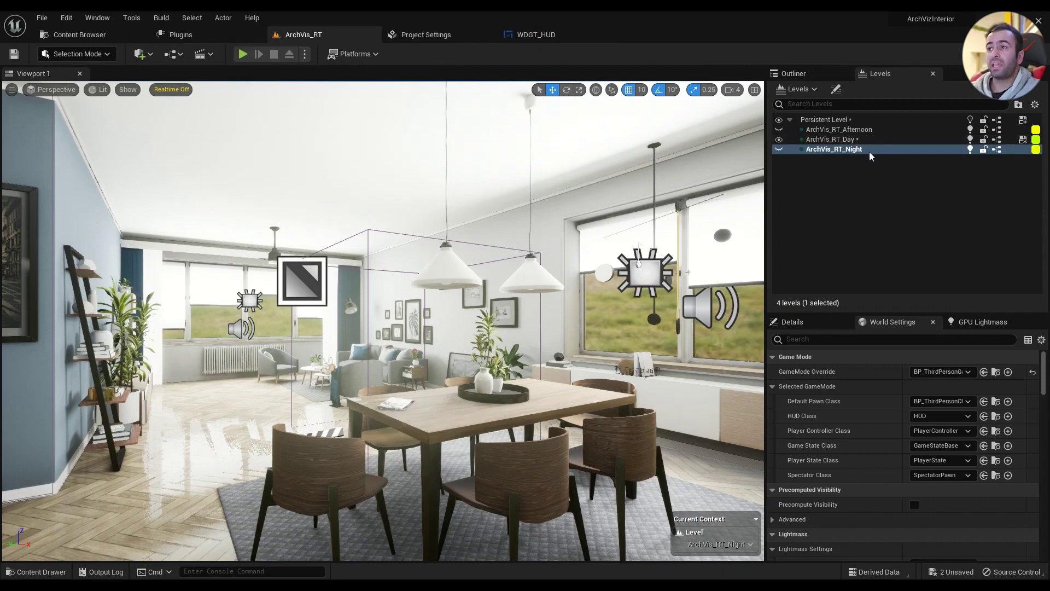
{"action": "left_click", "coordinate": [535, 34]}
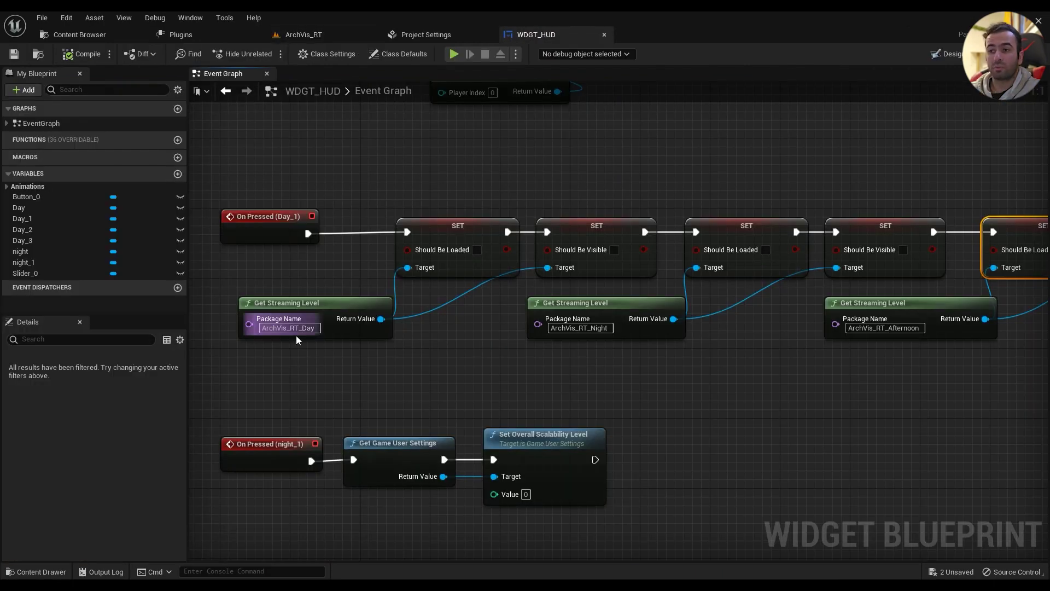
{"action": "left_click_drag", "start_coordinate": [250, 291], "coordinate": [290, 370]}
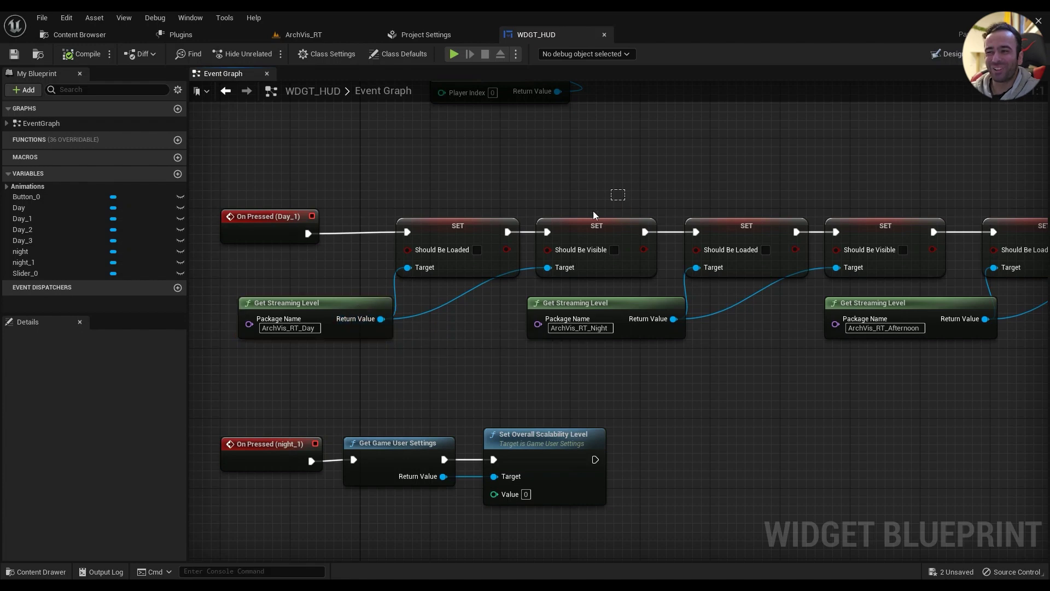
{"action": "left_click_drag", "start_coordinate": [593, 211], "coordinate": [356, 294]}
{"action": "right_click_drag", "start_coordinate": [463, 369], "coordinate": [266, 368]}
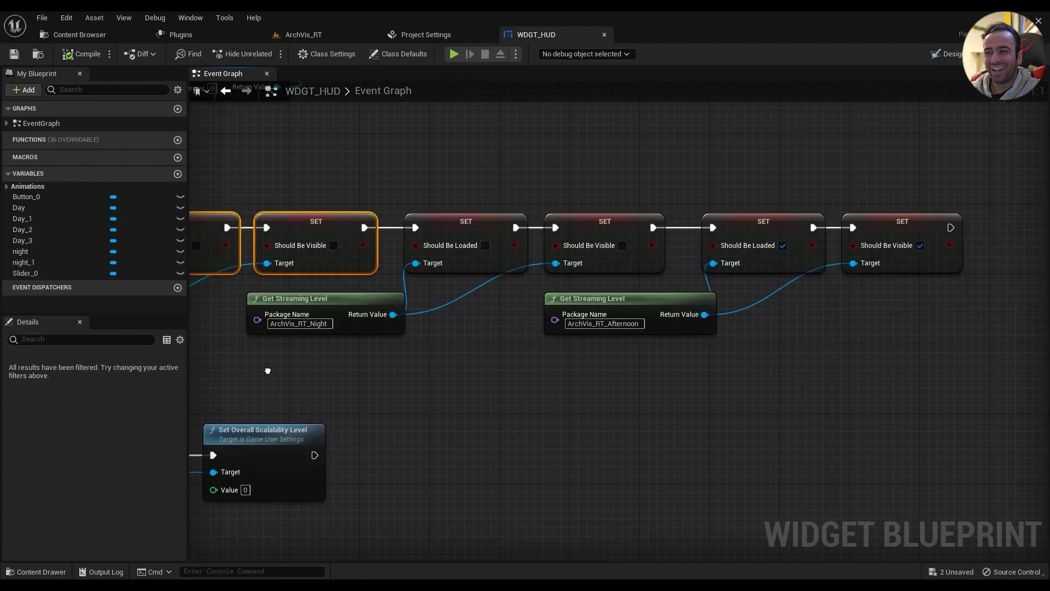
Review the ArchVis_RT_Night streaming node and the SET nodes that load and show ArchVis_RT_Afternoon in the Noon button's event
{"action": "left_click", "coordinate": [339, 299]}
{"action": "left_click_drag", "start_coordinate": [638, 187], "coordinate": [370, 295]}
{"action": "left_click", "coordinate": [370, 295]}
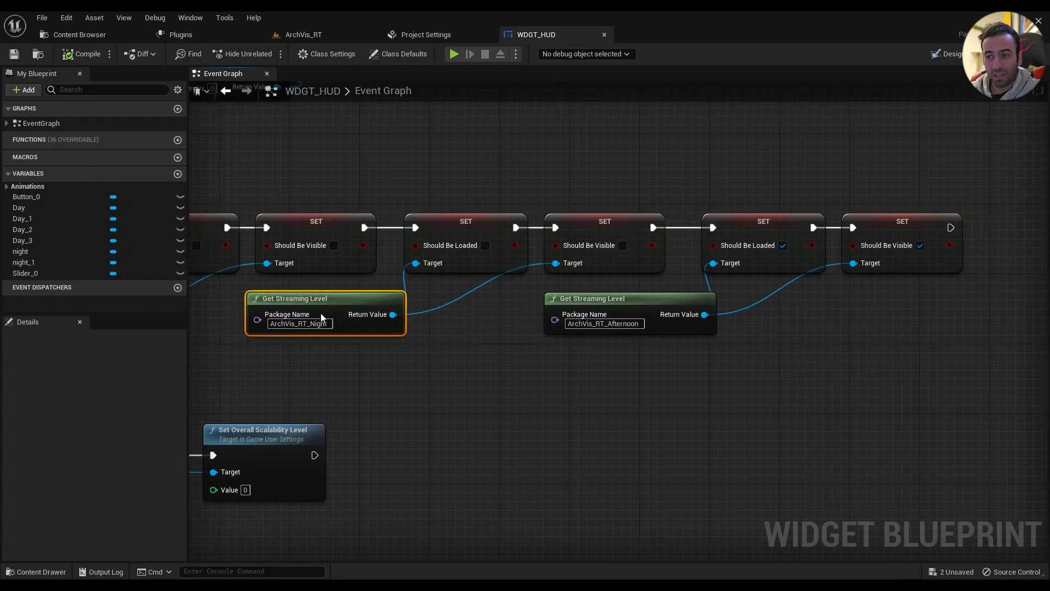
{"action": "right_click_drag", "start_coordinate": [320, 331], "coordinate": [637, 268]}
{"action": "left_click_drag", "start_coordinate": [786, 189], "coordinate": [540, 279]}
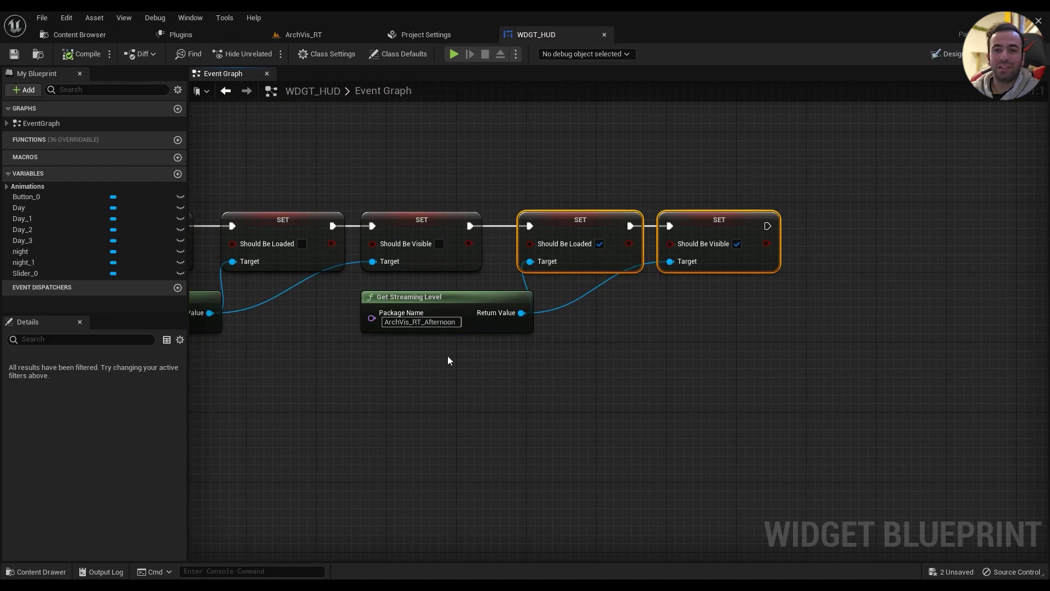
{"action": "right_click_drag", "start_coordinate": [377, 361], "coordinate": [638, 387]}
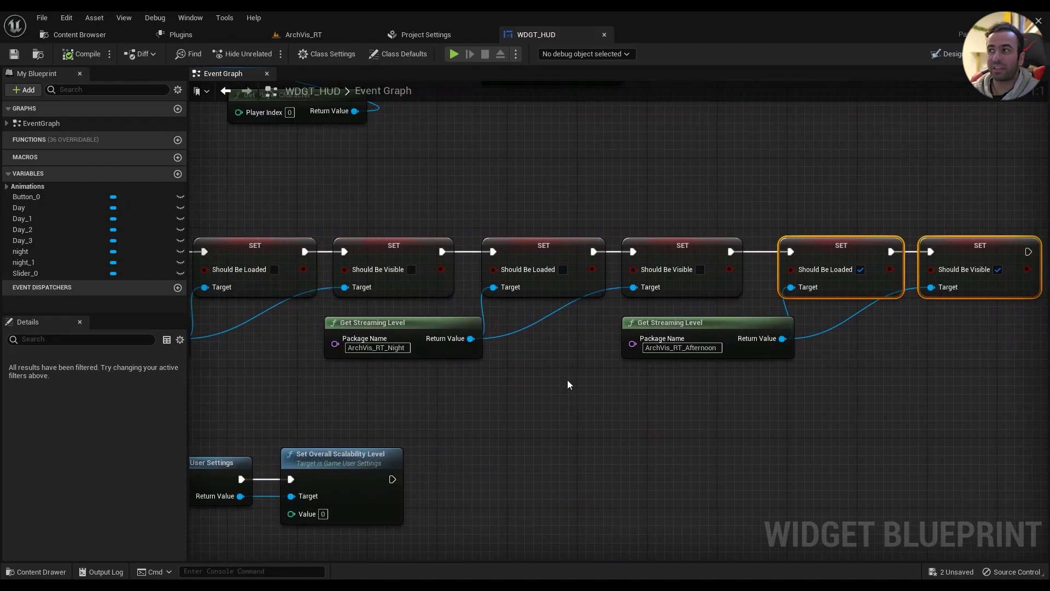
Return to the WDGT_HUD designer layout, select the Noon button and review its available events
{"action": "left_click", "coordinate": [950, 53]}
{"action": "left_click", "coordinate": [324, 256]}
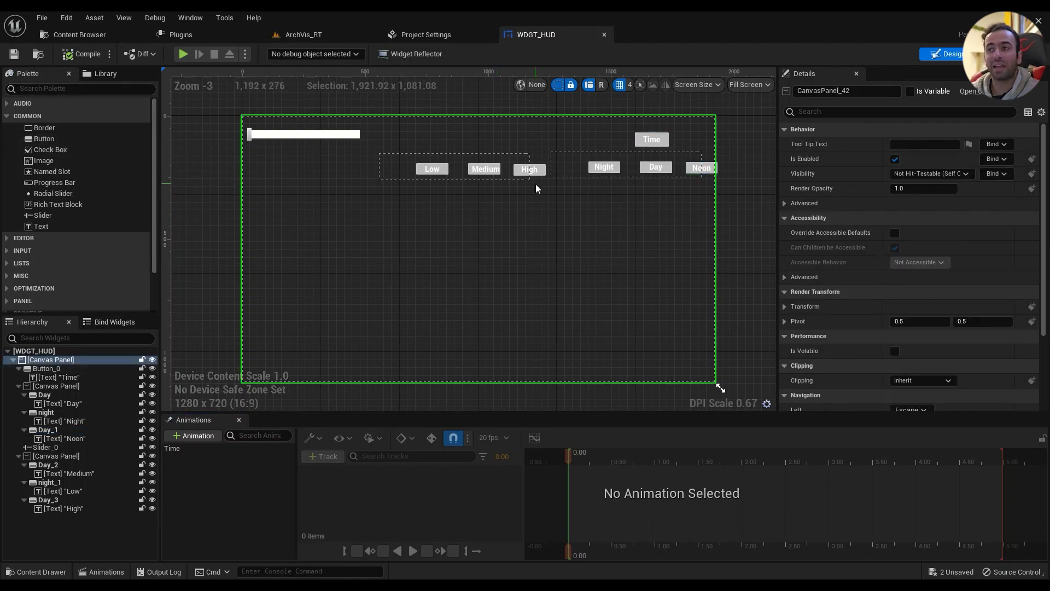
{"action": "left_click", "coordinate": [687, 169]}
{"action": "scroll", "coordinate": [821, 367], "scroll_direction": "down", "scroll_amount": 5}
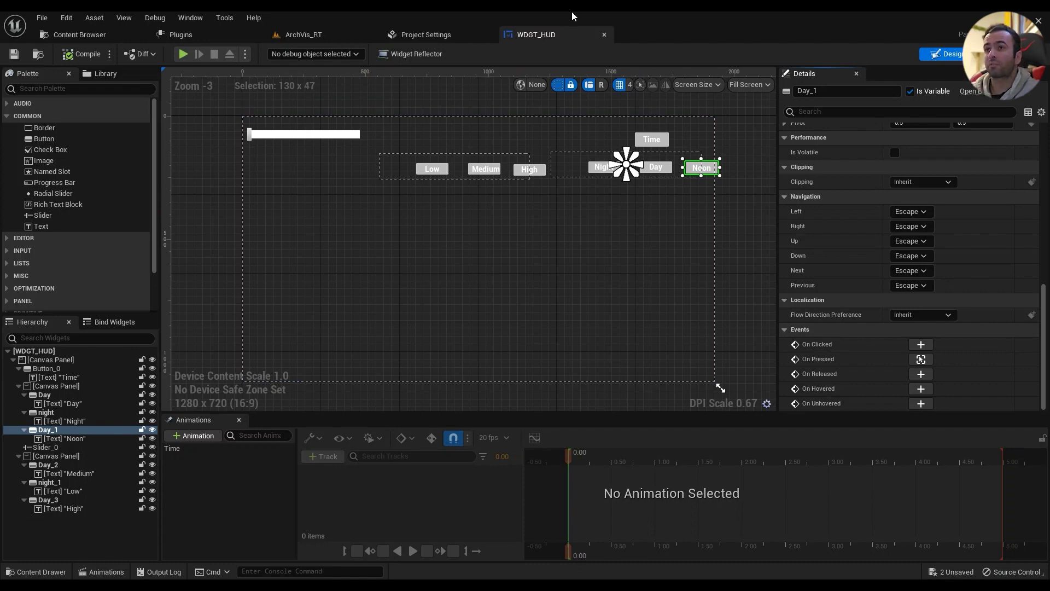
Open the Level Blueprint of the ArchVis_RT level
{"action": "left_click", "coordinate": [303, 35]}
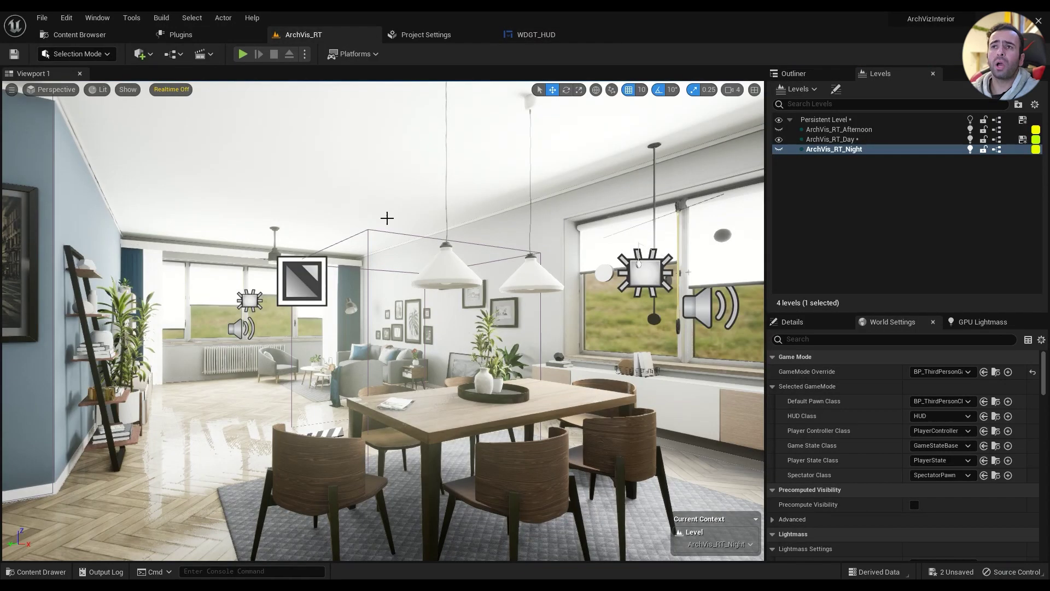
{"action": "left_click", "coordinate": [174, 54]}
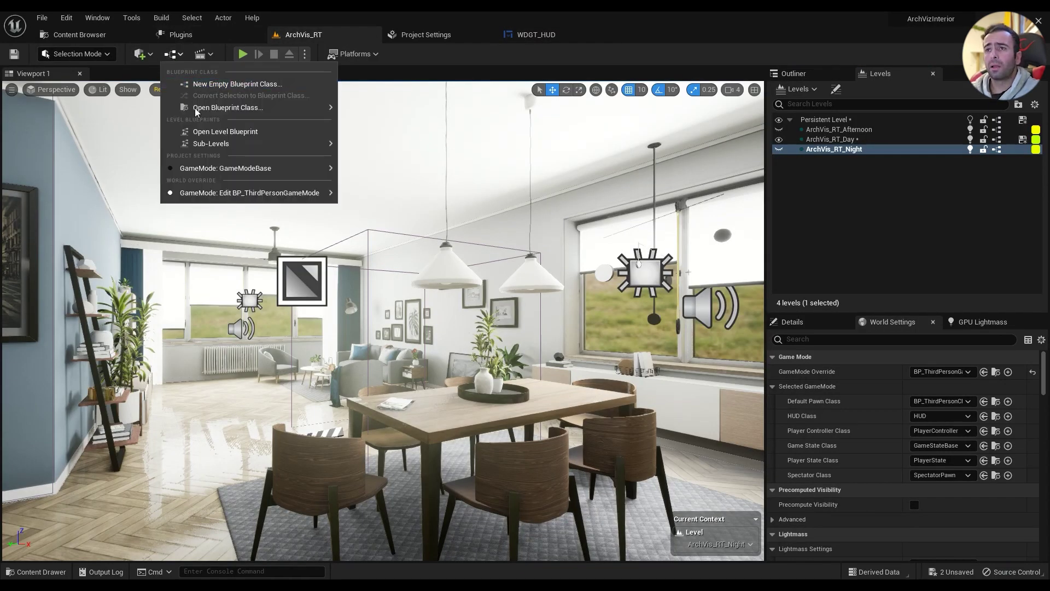
{"action": "left_click", "coordinate": [226, 132]}
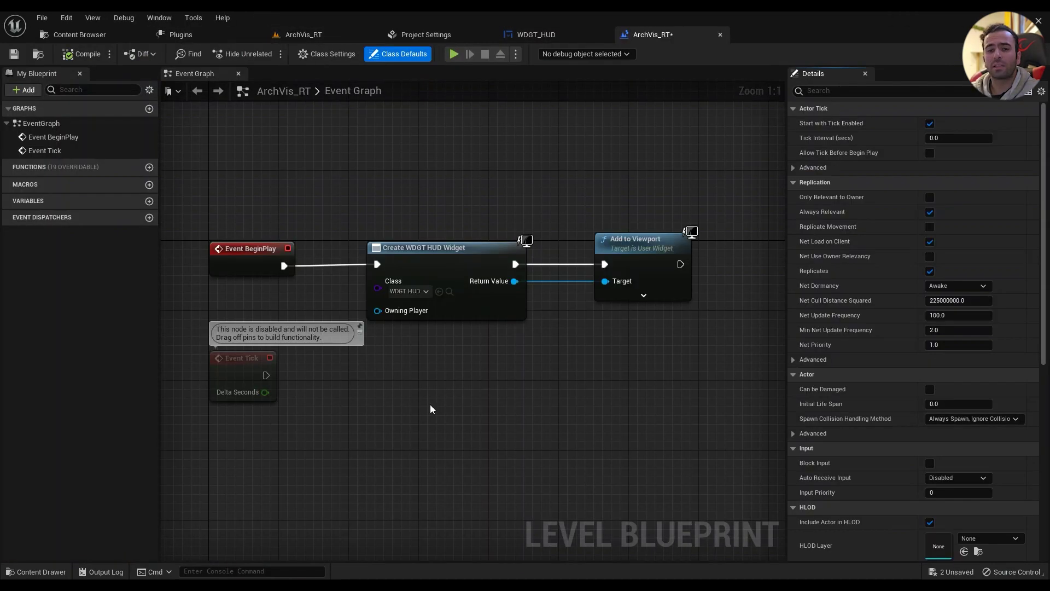
{"action": "left_click_drag", "start_coordinate": [285, 265], "coordinate": [408, 201]}
{"action": "type", "text": "create widge"}
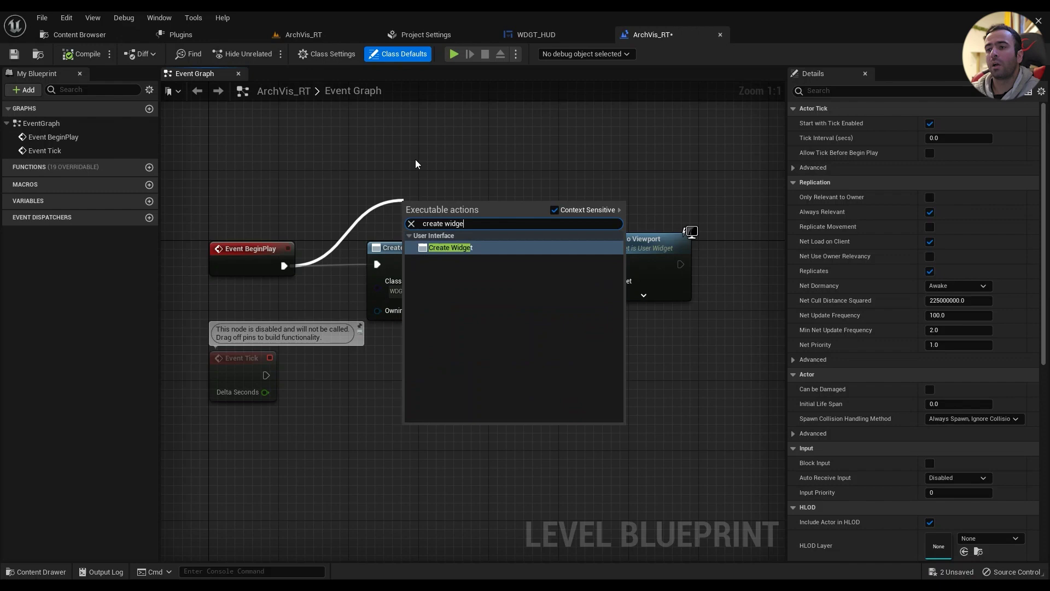
{"action": "left_click", "coordinate": [415, 164]}
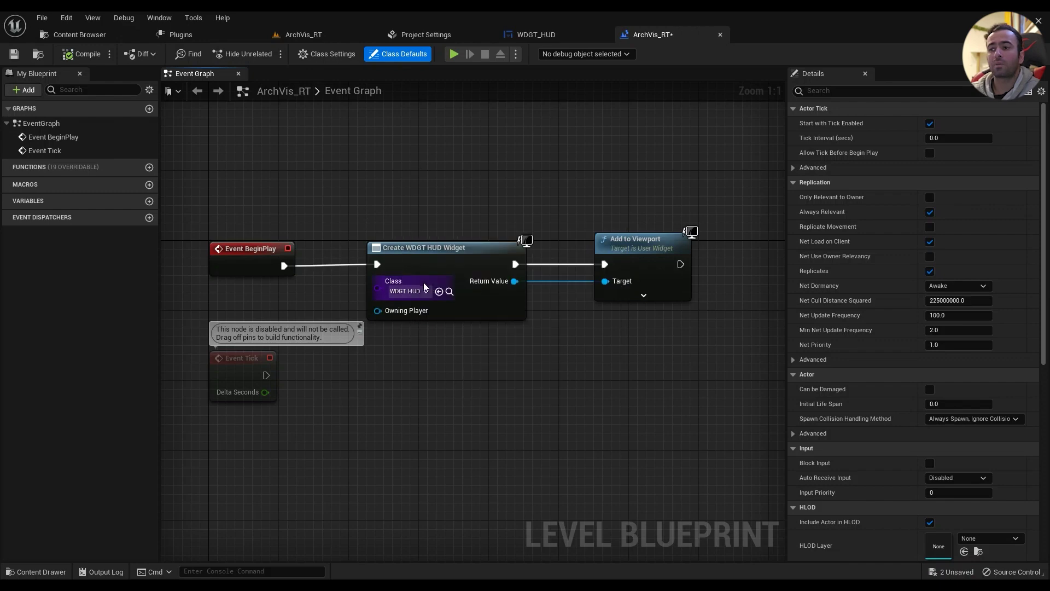
Set the class of the create-widget node after Event BeginPlay to WDGT_HUD
{"action": "left_click", "coordinate": [421, 292]}
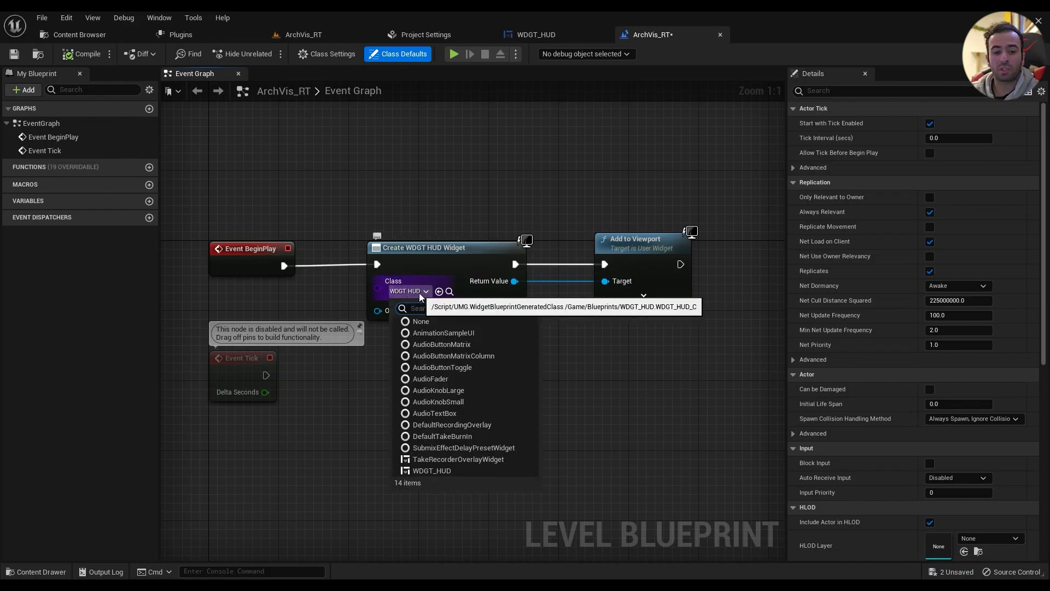
{"action": "type", "text": "hud"}
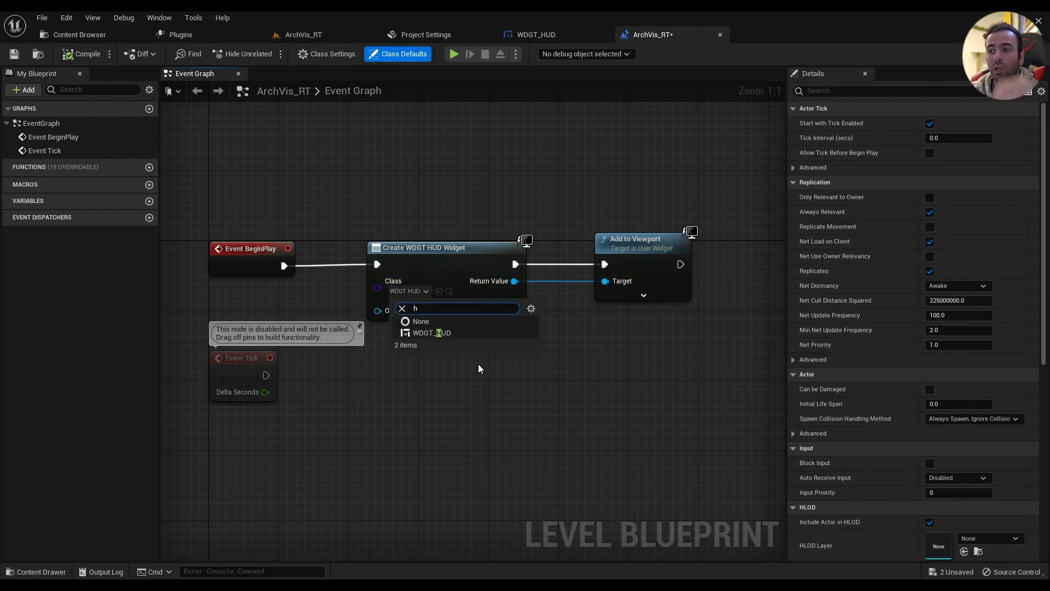
{"action": "left_click", "coordinate": [438, 333]}
Try to add an Add to Viewport node from the Return Value of the Create WDGT HUD Widget node
{"action": "left_click_drag", "start_coordinate": [514, 281], "coordinate": [566, 348]}
{"action": "type", "text": "a"}
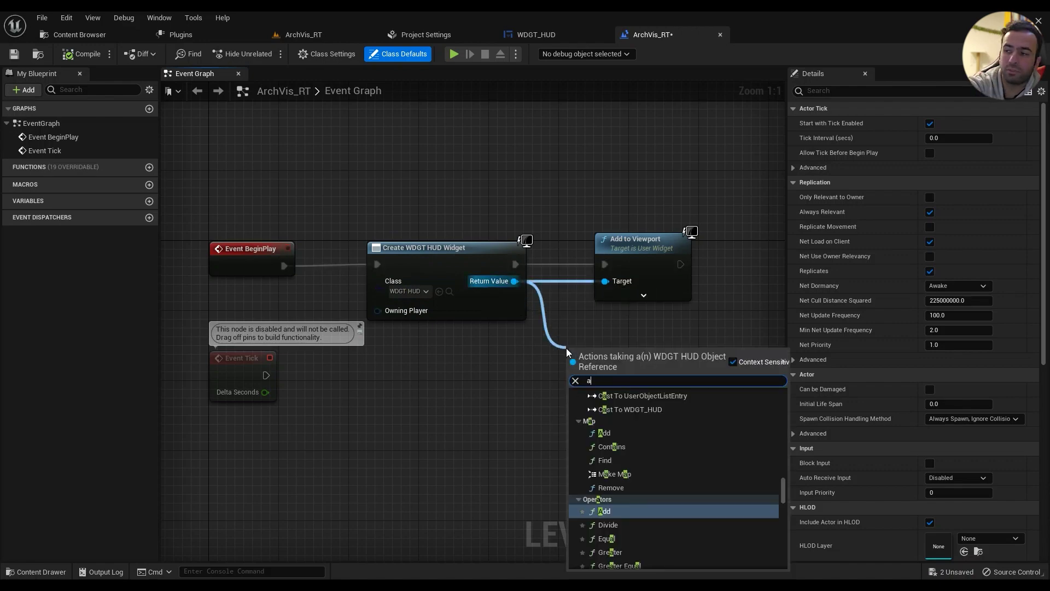
{"action": "type", "text": "dd to vi"}
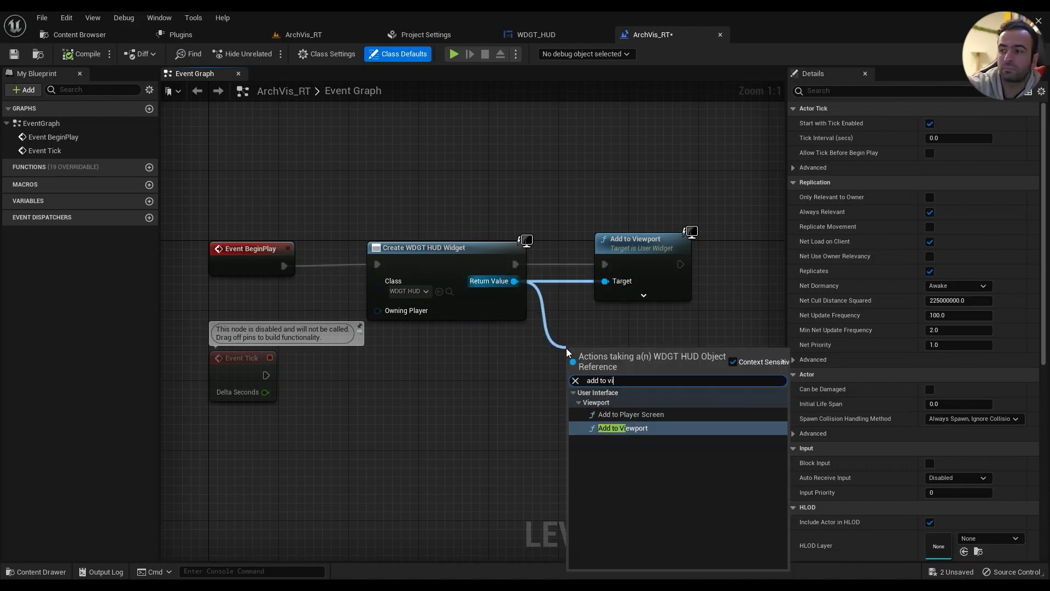
{"action": "left_click", "coordinate": [621, 428]}
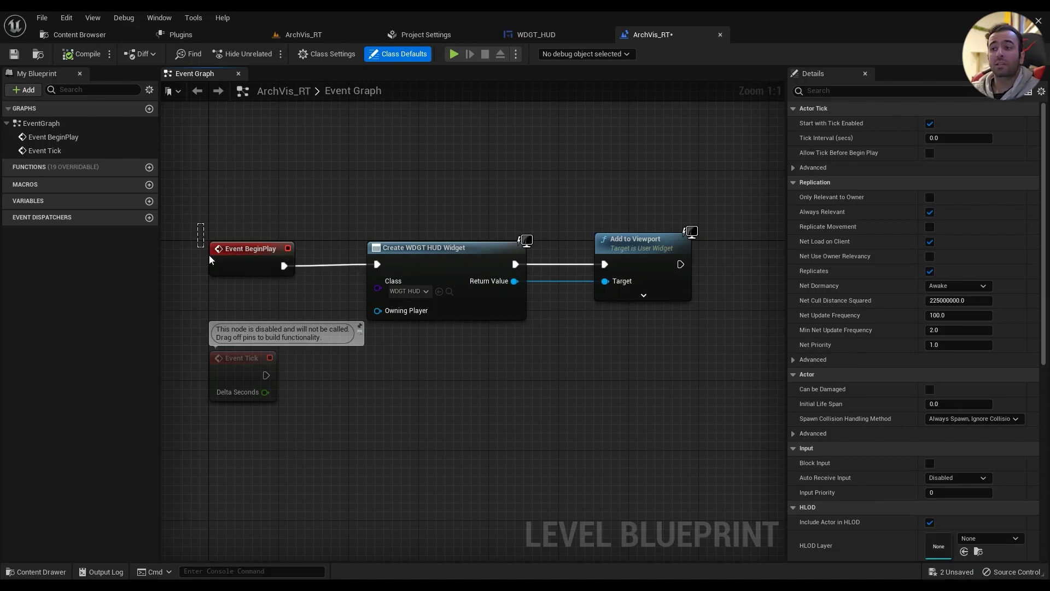
{"action": "left_click_drag", "start_coordinate": [211, 260], "coordinate": [703, 306]}
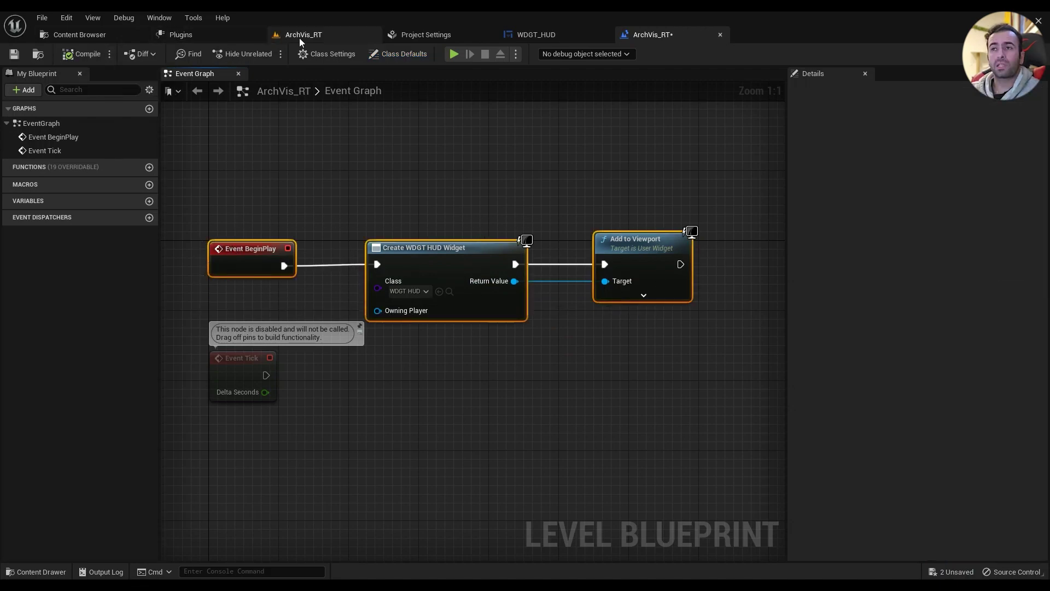
Play the ArchVis_RT level and test the HUD by switching to Night and Noon lighting and moving the slider to its maximum
{"action": "left_click", "coordinate": [301, 40]}
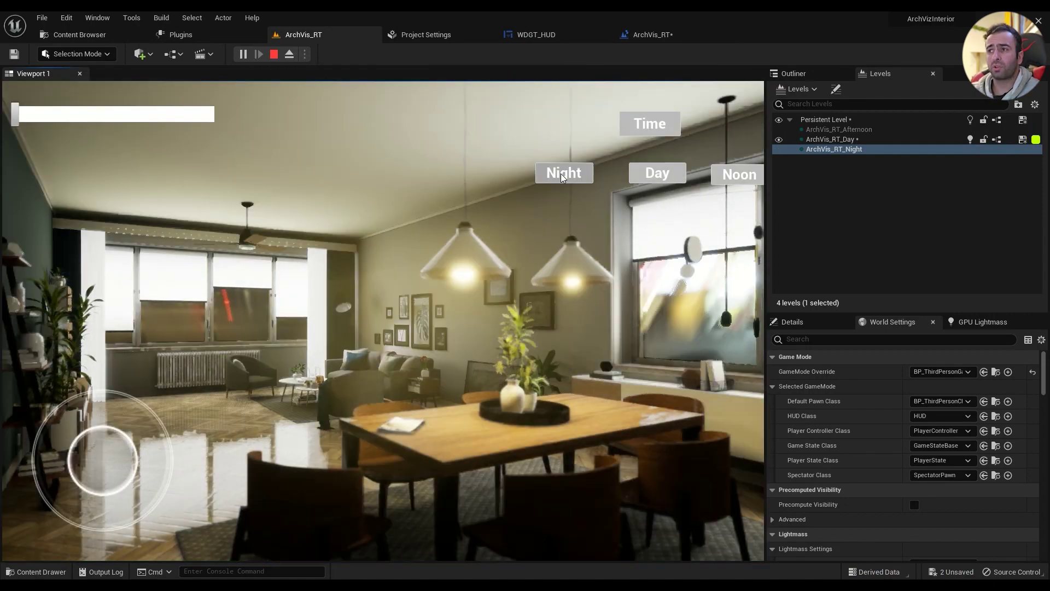
{"action": "left_click", "coordinate": [563, 174]}
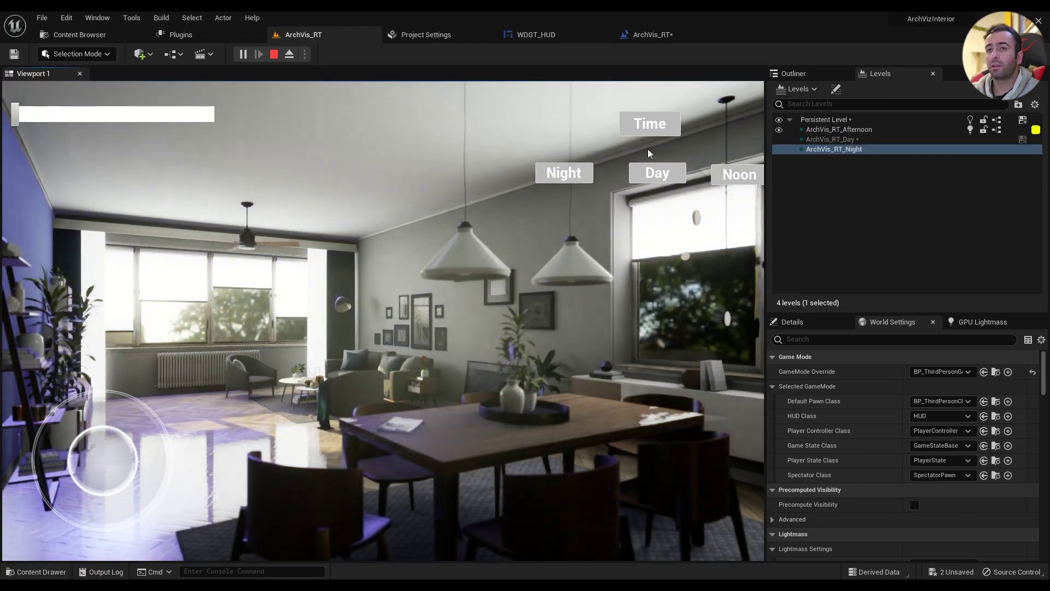
{"action": "left_click_drag", "start_coordinate": [13, 116], "coordinate": [260, 122]}
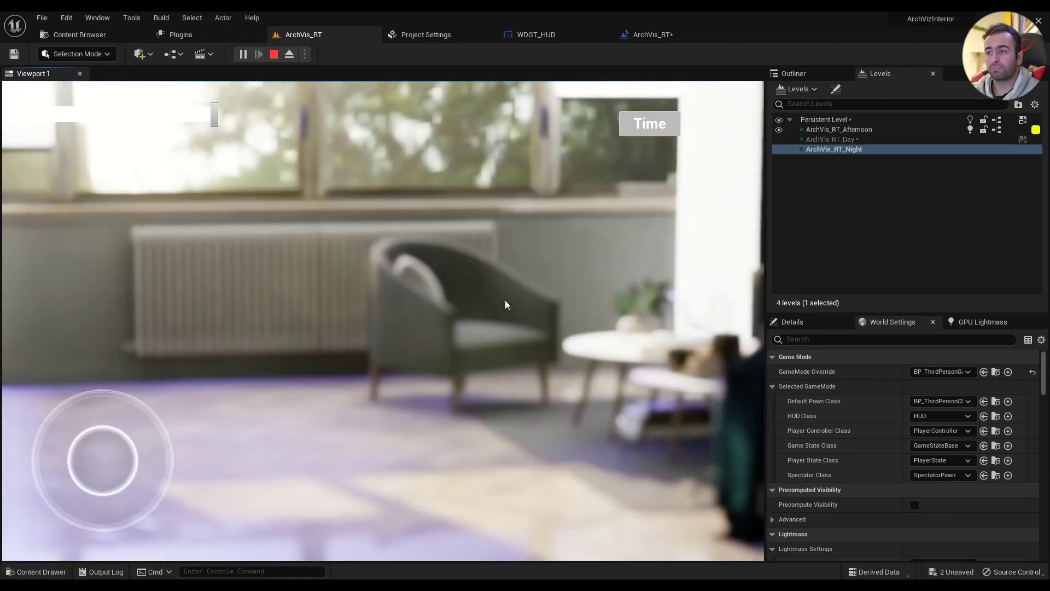